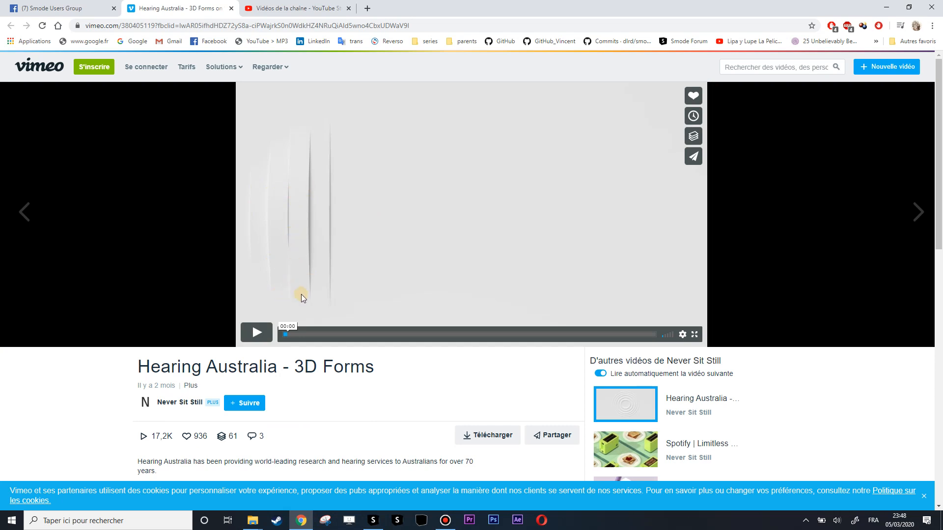
Play the first seconds of the Hearing Australia - 3D Forms reference video and pause it.
{"action": "left_click", "coordinate": [256, 334]}
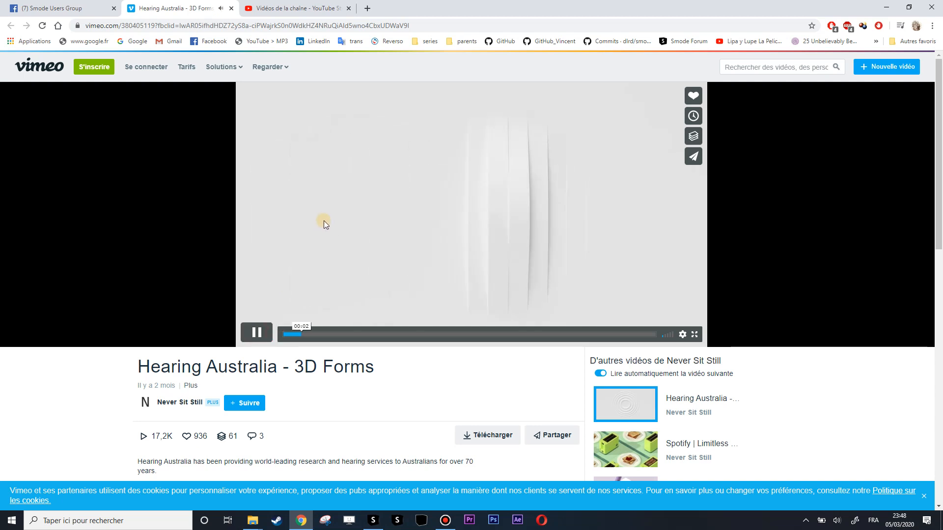
{"action": "left_click", "coordinate": [255, 334]}
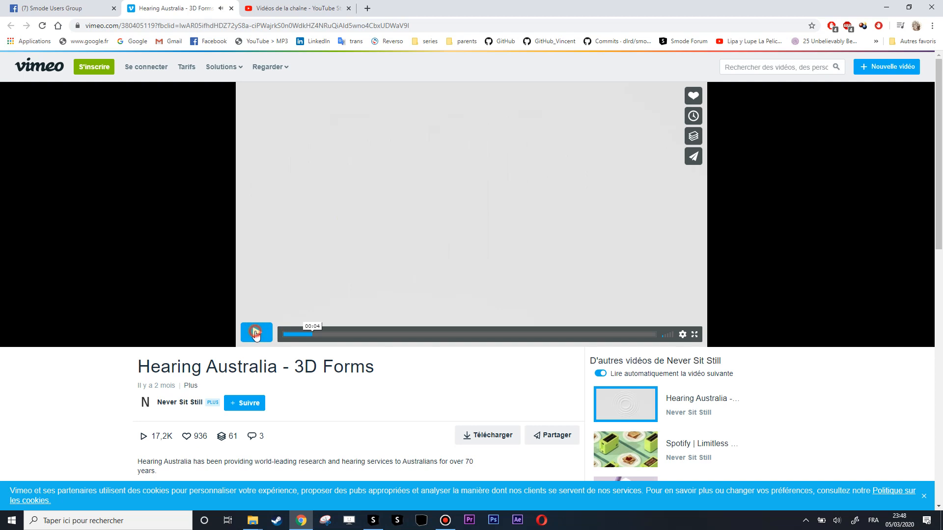
{"action": "left_click", "coordinate": [259, 334]}
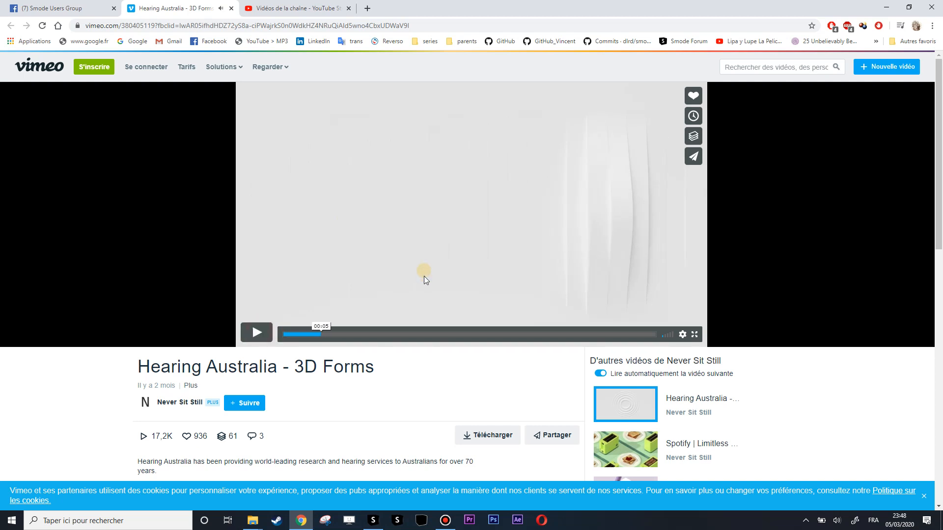
Switch to Smode, create a new compo with the default settings and add a Video Input layer to it.
{"action": "left_click", "coordinate": [383, 522]}
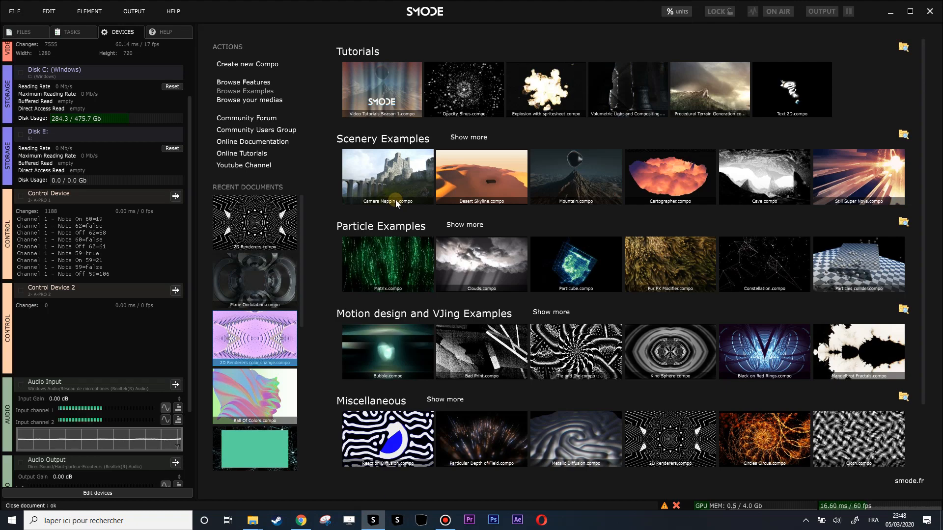
{"action": "key", "text": "ctrl+n"}
{"action": "key", "text": "Return"}
{"action": "right_click", "coordinate": [677, 125]}
{"action": "mouse_move", "coordinate": [639, 145]}
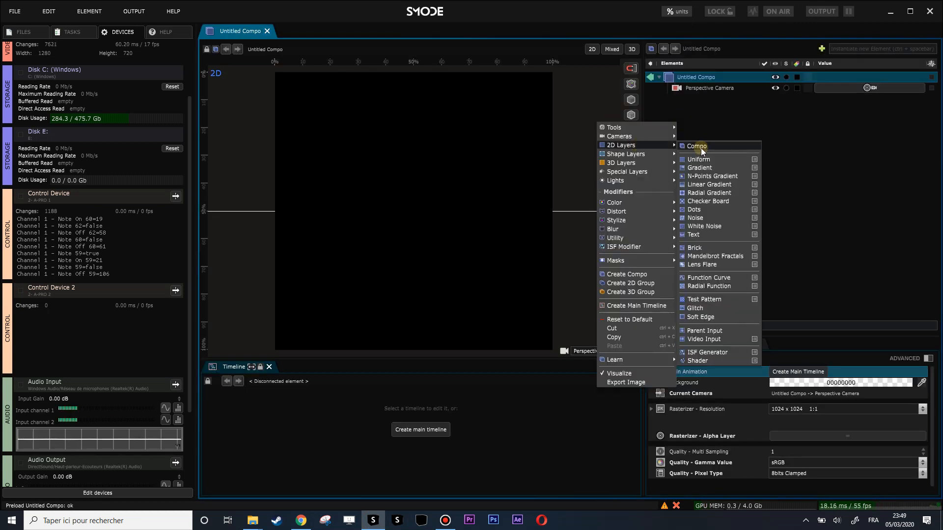
{"action": "left_click", "coordinate": [713, 339]}
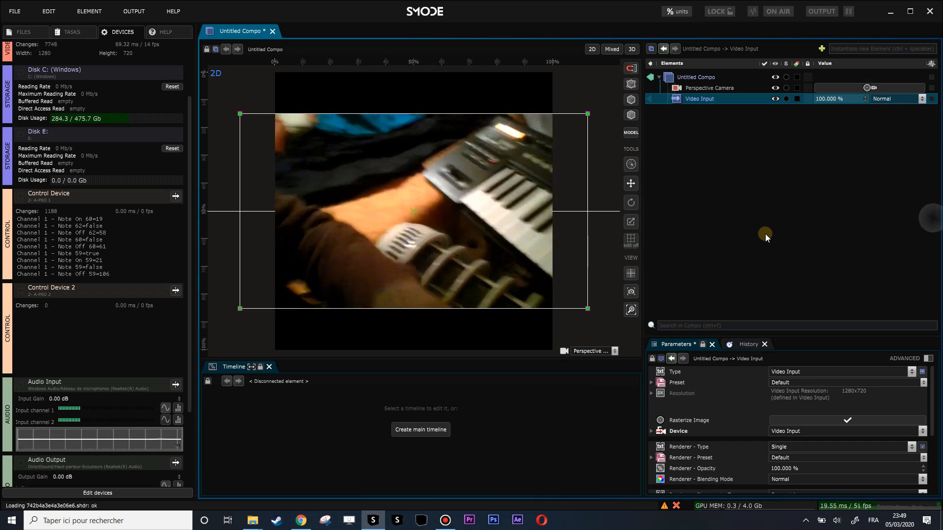
{"action": "key", "text": "super+Down"}
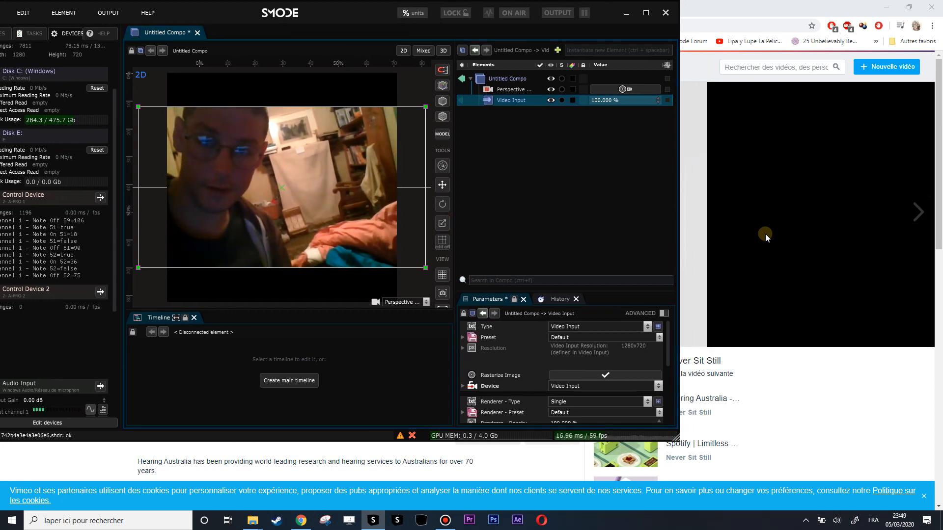
{"action": "left_click", "coordinate": [646, 14]}
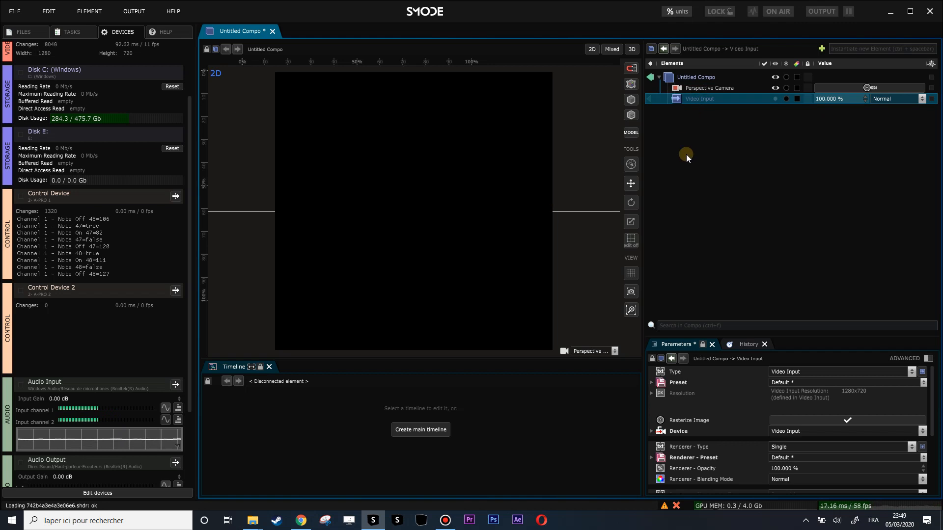
Add a 3D Plane layer and replace its PBR Surface renderer with a Surface renderer.
{"action": "right_click", "coordinate": [684, 150]}
{"action": "mouse_move", "coordinate": [638, 183]}
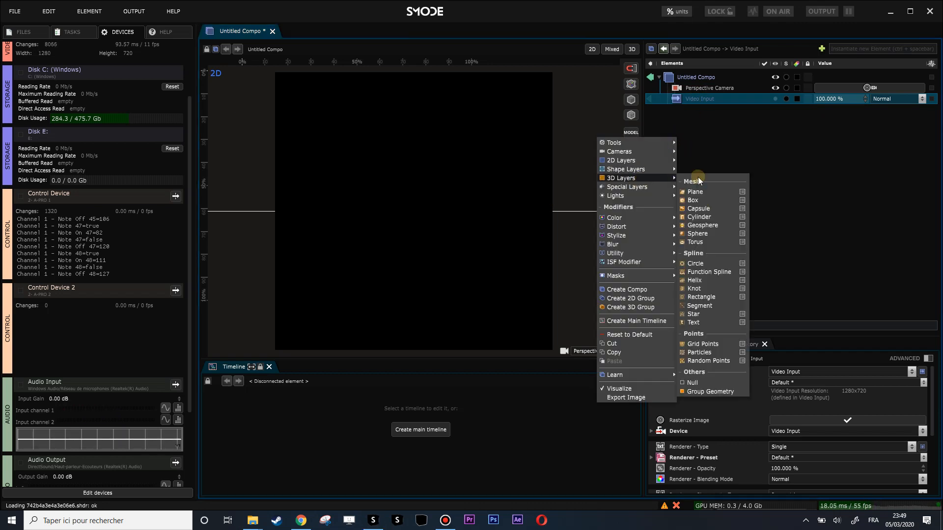
{"action": "left_click", "coordinate": [707, 247]}
{"action": "right_click", "coordinate": [680, 115]}
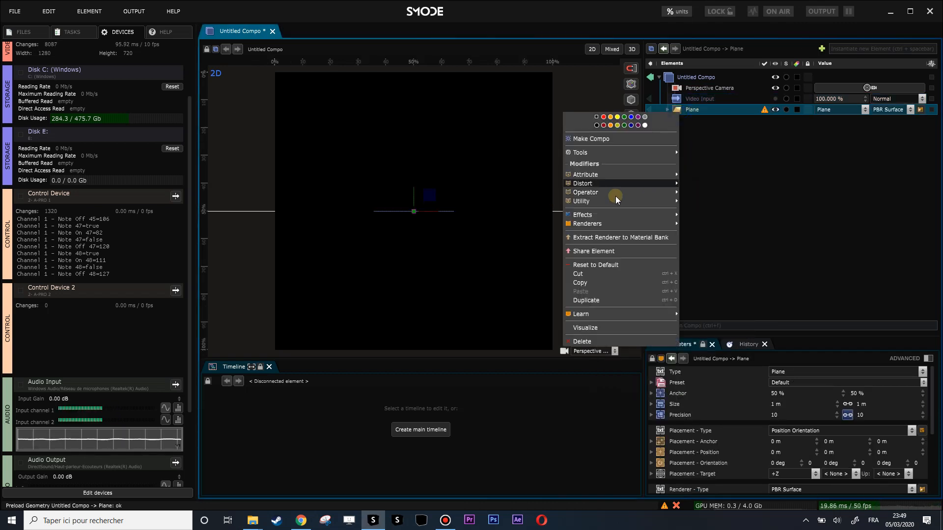
{"action": "mouse_move", "coordinate": [609, 223]}
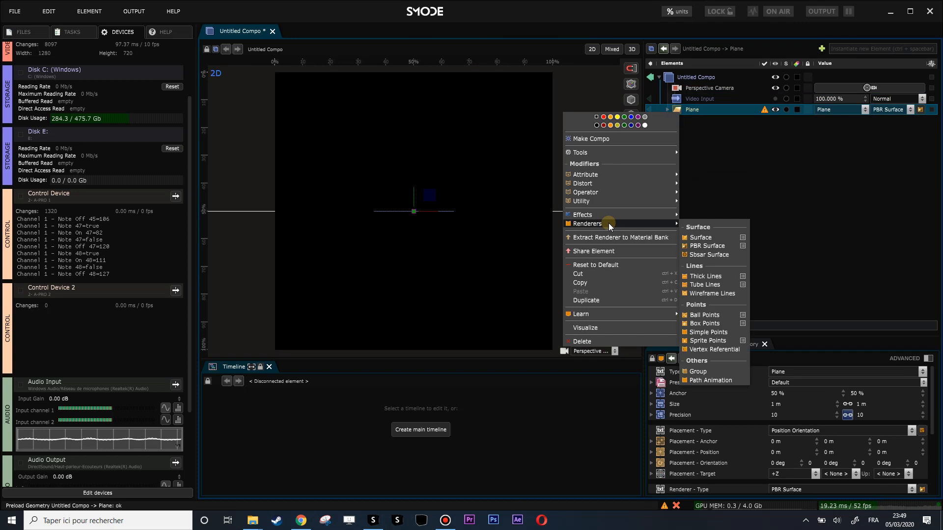
{"action": "left_click", "coordinate": [707, 239]}
{"action": "left_click", "coordinate": [689, 121]}
{"action": "key", "text": "Delete"}
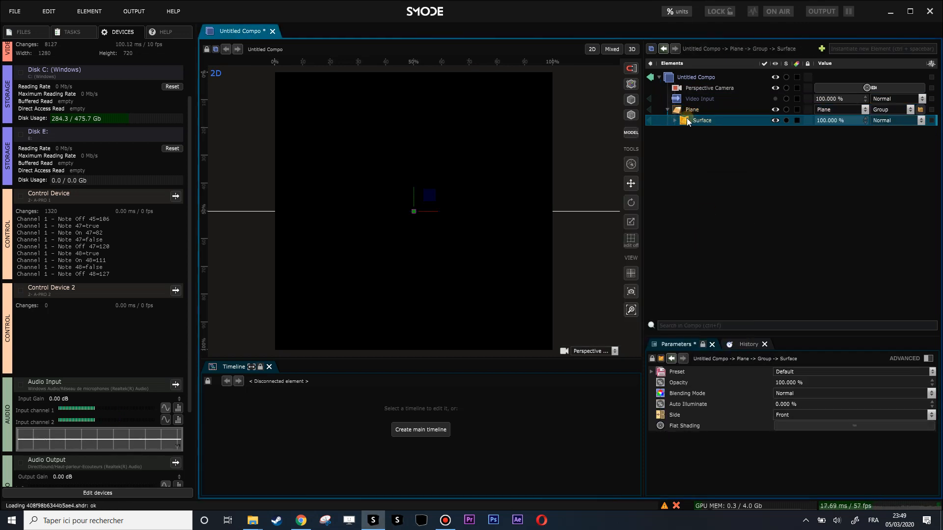
Set the perspective camera's preset to Top Perspective Camera.
{"action": "left_click", "coordinate": [702, 89]}
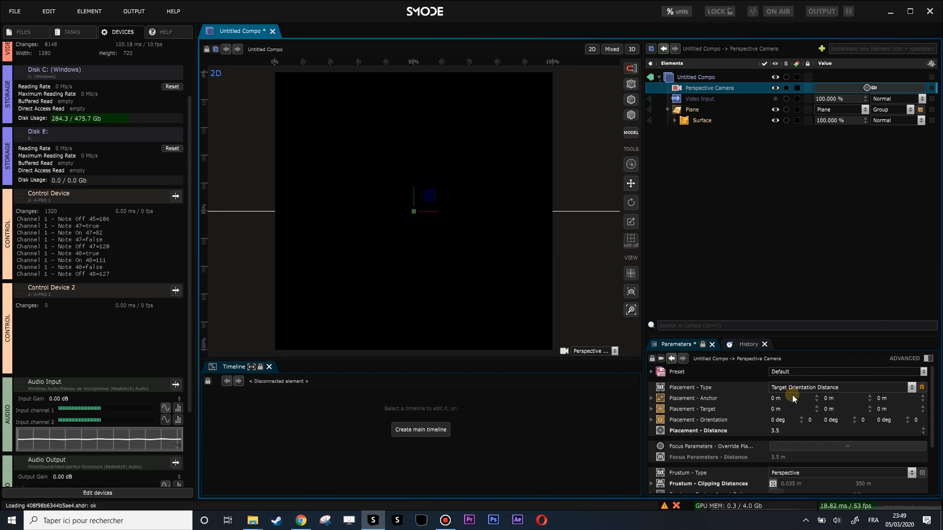
{"action": "left_click", "coordinate": [792, 373]}
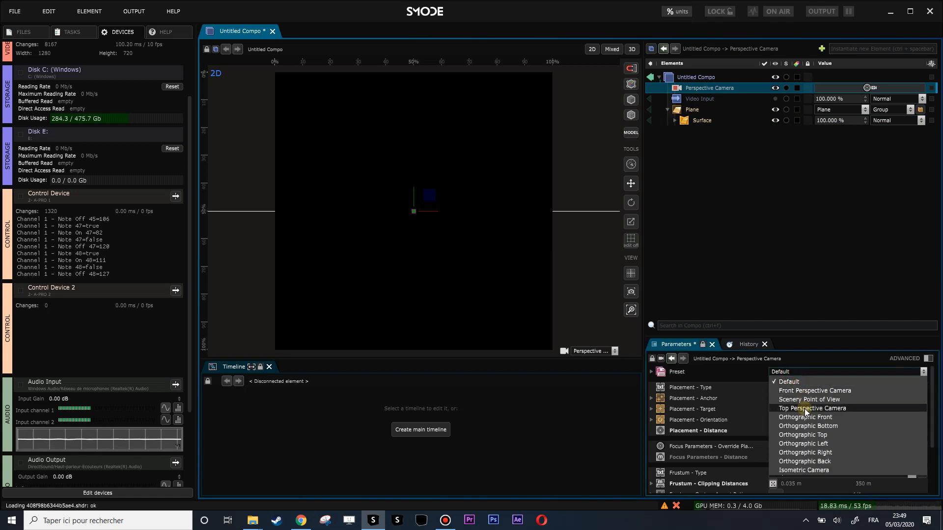
{"action": "left_click", "coordinate": [804, 408]}
Enlarge the plane to 4.07 m on both sides and raise its precision to 417.
{"action": "left_click", "coordinate": [690, 110]}
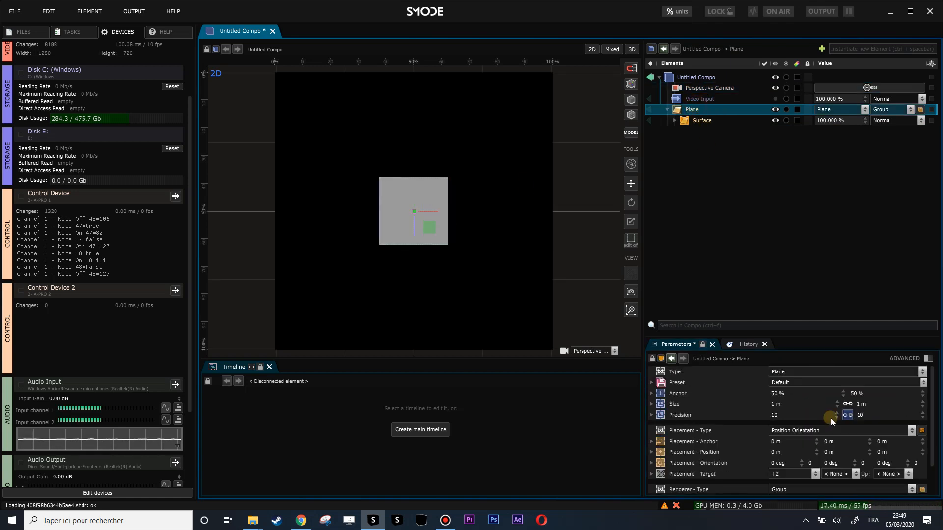
{"action": "scroll", "coordinate": [865, 422], "scroll_direction": "down", "scroll_amount": 1}
{"action": "left_click_drag", "start_coordinate": [865, 378], "coordinate": [883, 373]}
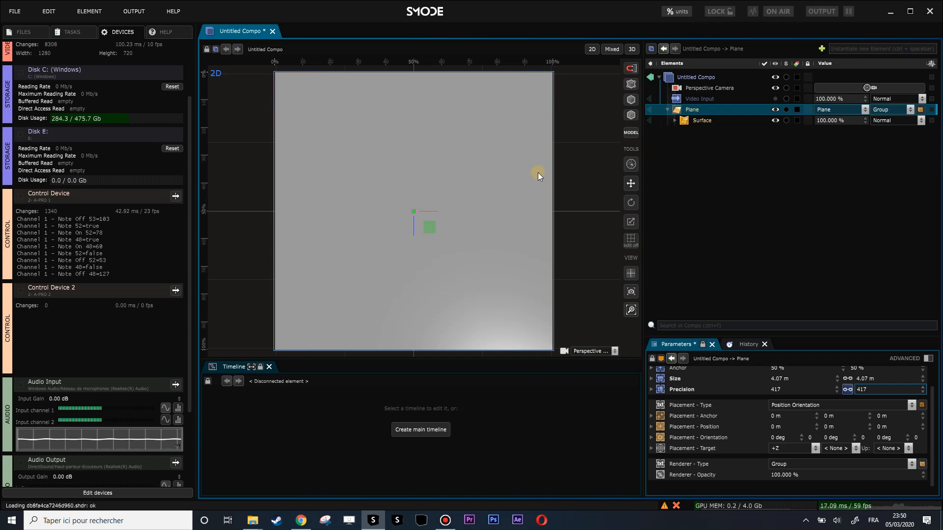
In the 3D view, add a 3D Transform distort modifier to the plane and set its Y translation to 0.25 m.
{"action": "scroll", "coordinate": [503, 192], "scroll_direction": "down", "scroll_amount": 1}
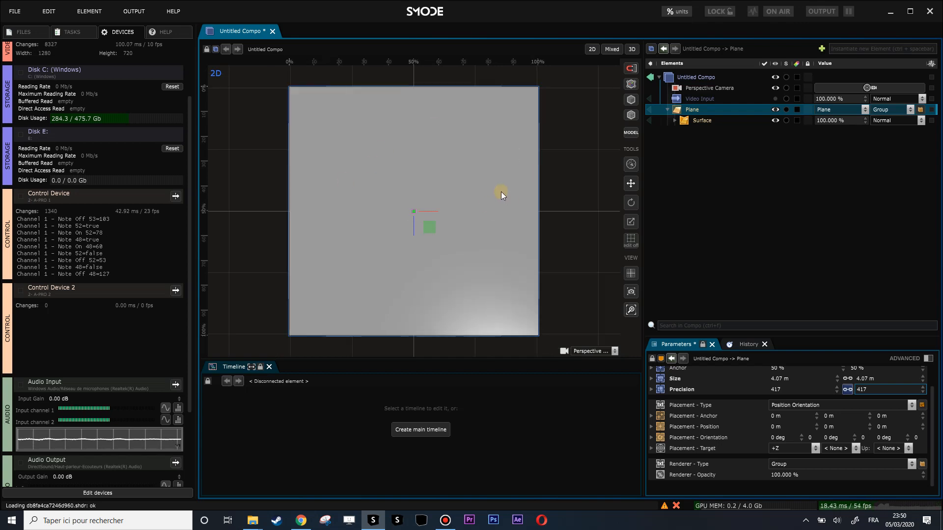
{"action": "left_click", "coordinate": [631, 50]}
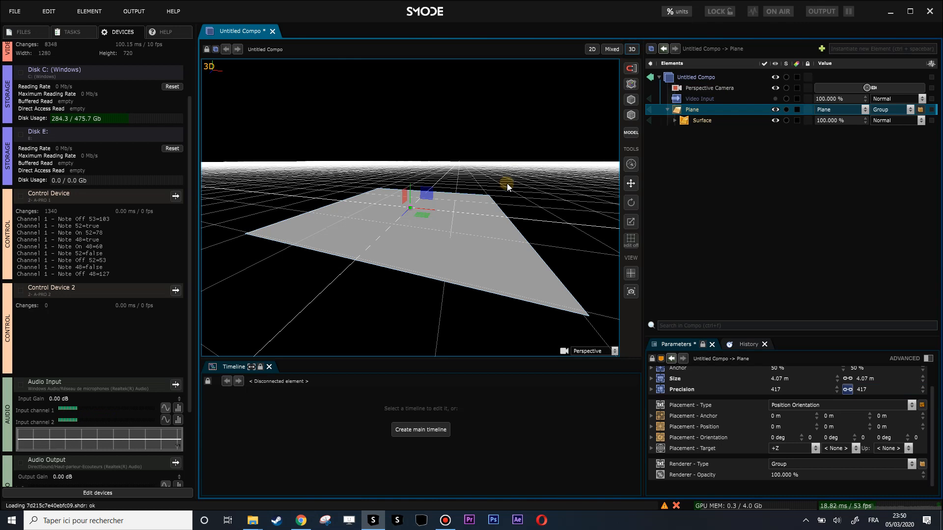
{"action": "left_click_drag", "start_coordinate": [516, 176], "coordinate": [477, 223]}
{"action": "right_click", "coordinate": [699, 110]}
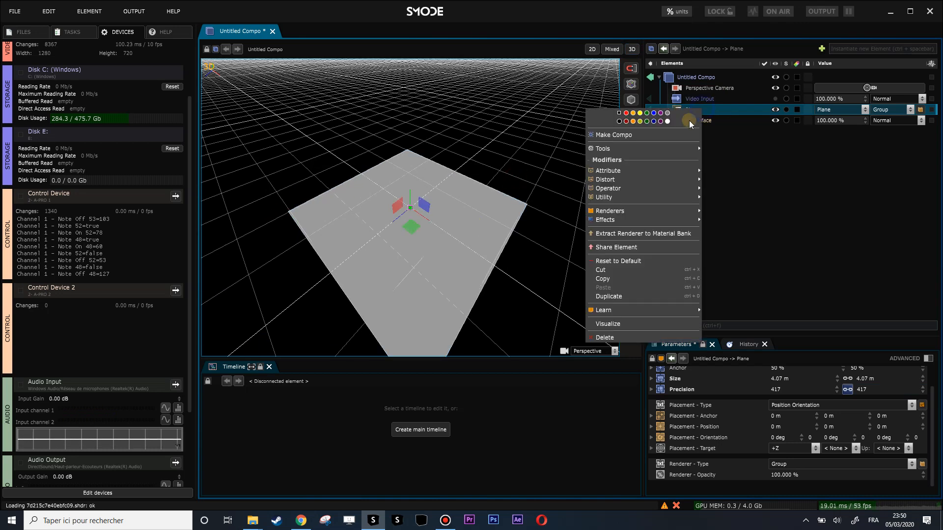
{"action": "mouse_move", "coordinate": [615, 178]}
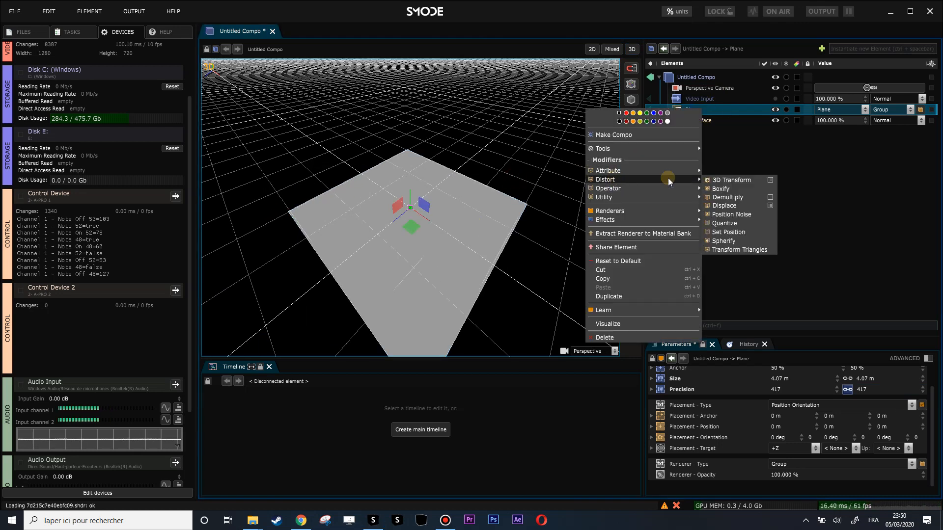
{"action": "left_click", "coordinate": [721, 181]}
{"action": "mouse_move", "coordinate": [834, 403]}
{"action": "left_mouse_down"}
{"action": "mouse_move", "coordinate": [844, 403]}
{"action": "mouse_move", "coordinate": [836, 401]}
{"action": "left_mouse_up"}
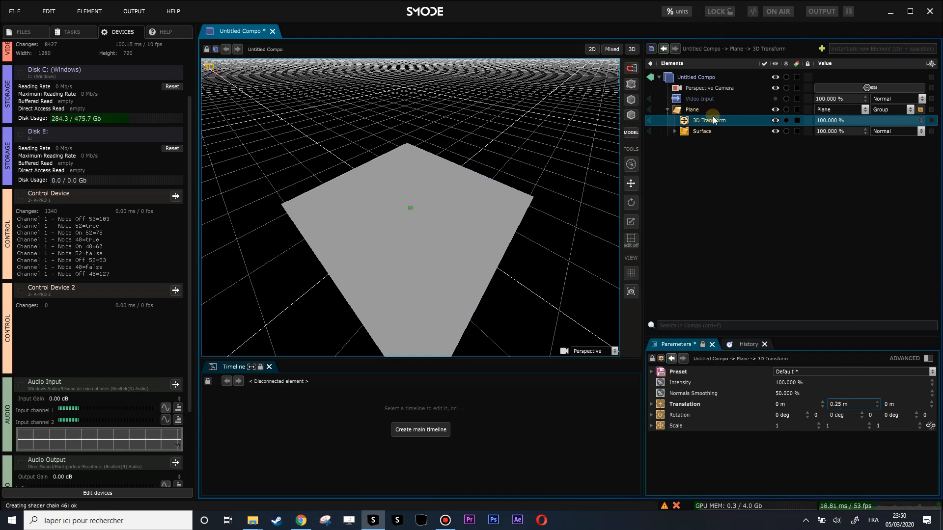
Add a Function mask to the plane's 3D Transform modifier and look at the tilted plane from a low angle.
{"action": "right_click", "coordinate": [686, 122]}
{"action": "mouse_move", "coordinate": [655, 155]}
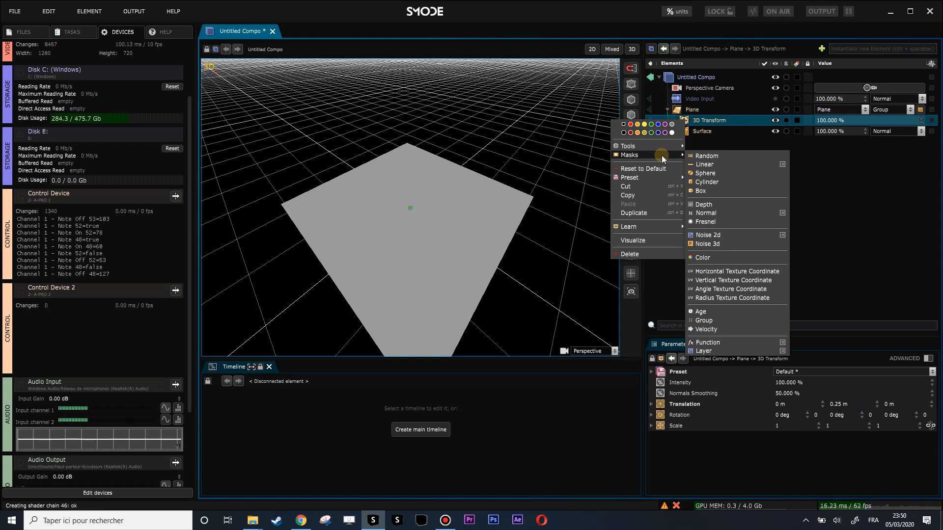
{"action": "left_click", "coordinate": [725, 342]}
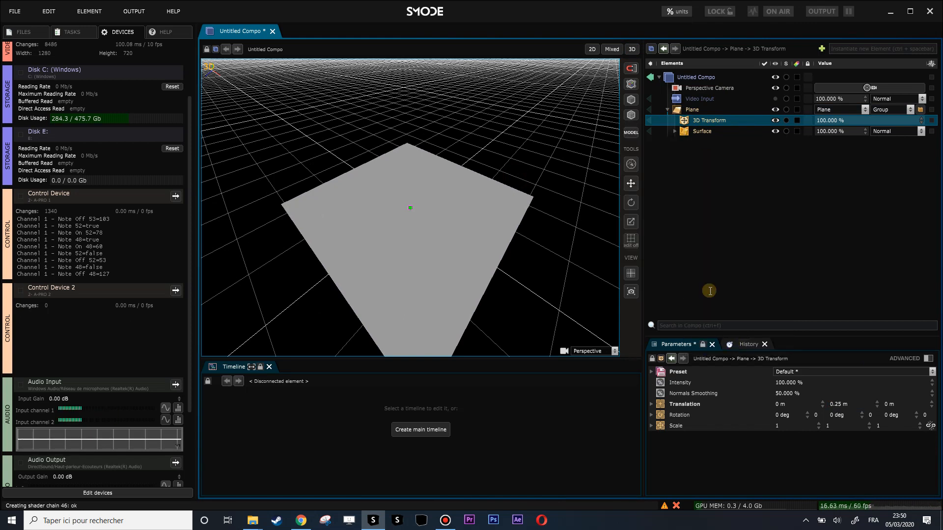
{"action": "left_click", "coordinate": [685, 131]}
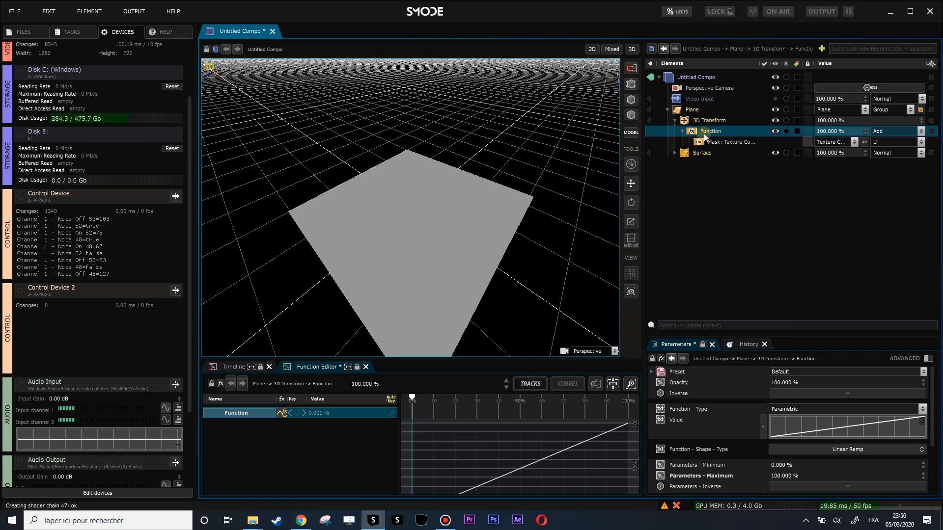
{"action": "left_click_drag", "start_coordinate": [477, 239], "coordinate": [549, 175]}
Adjust the Y translation of the plane's 3D Transform modifier.
{"action": "left_click", "coordinate": [709, 121]}
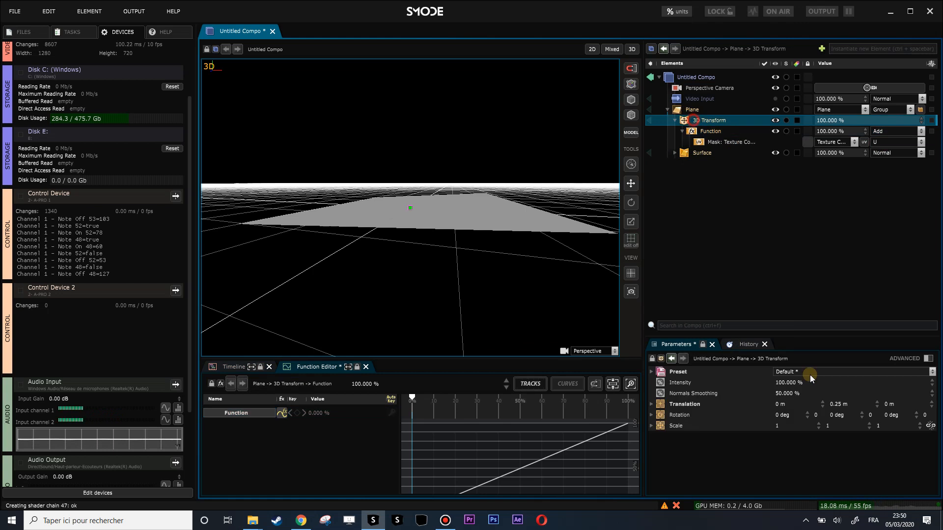
{"action": "left_click_drag", "start_coordinate": [863, 403], "coordinate": [863, 390]}
{"action": "left_click_drag", "start_coordinate": [399, 225], "coordinate": [403, 242]}
Try the V coordinate on the function's Texture Coordinate mask and switch it back to U.
{"action": "left_click", "coordinate": [742, 142]}
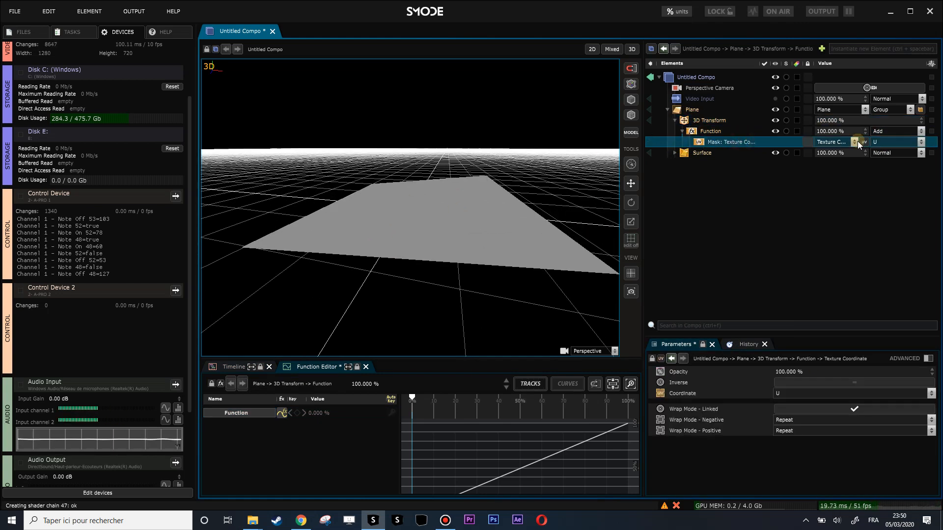
{"action": "left_click", "coordinate": [878, 142]}
{"action": "left_click", "coordinate": [884, 153]}
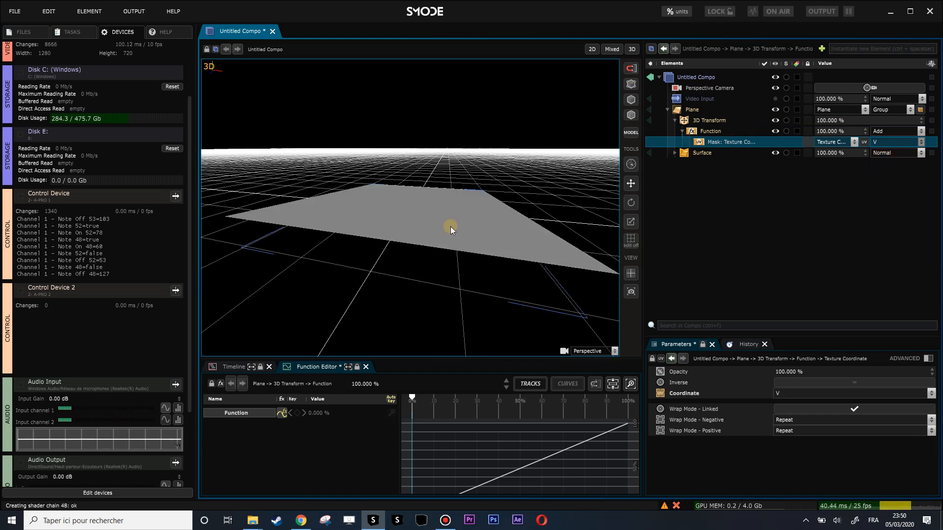
{"action": "left_click_drag", "start_coordinate": [522, 186], "coordinate": [435, 192]}
{"action": "mouse_move", "coordinate": [495, 195]}
{"action": "left_mouse_down"}
{"action": "mouse_move", "coordinate": [442, 206]}
{"action": "mouse_move", "coordinate": [500, 200]}
{"action": "left_mouse_up"}
{"action": "left_click", "coordinate": [889, 144]}
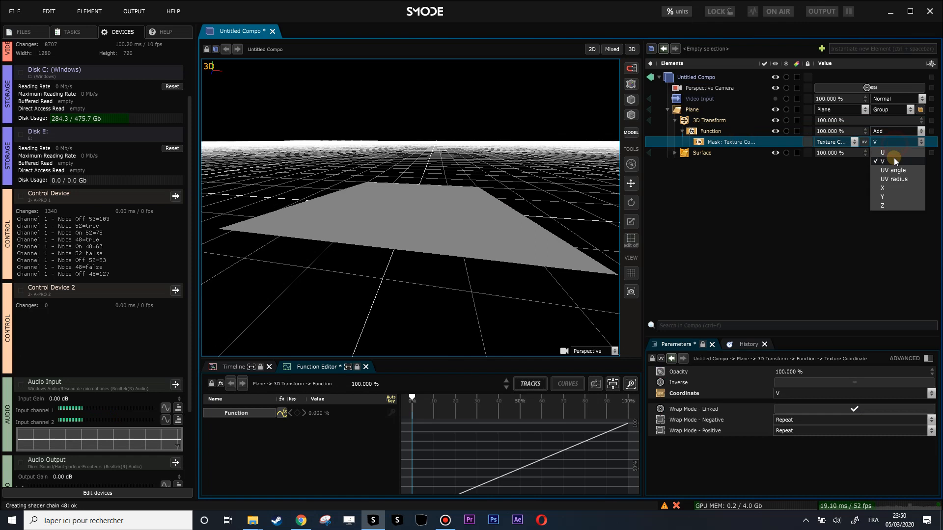
{"action": "left_click", "coordinate": [892, 153]}
Enlarge the parameters area for the Function mask and set its shape type to Midi Keyboard.
{"action": "left_click", "coordinate": [702, 133]}
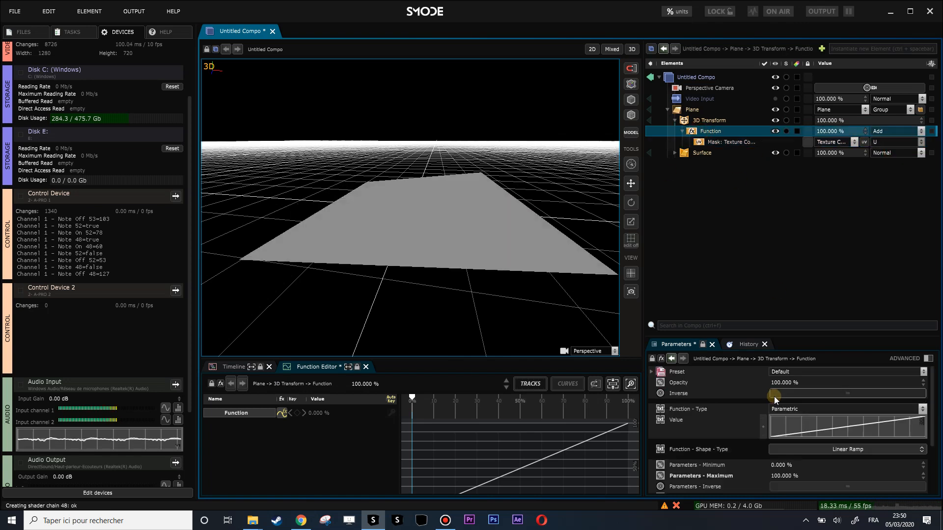
{"action": "left_click_drag", "start_coordinate": [802, 279], "coordinate": [803, 229]}
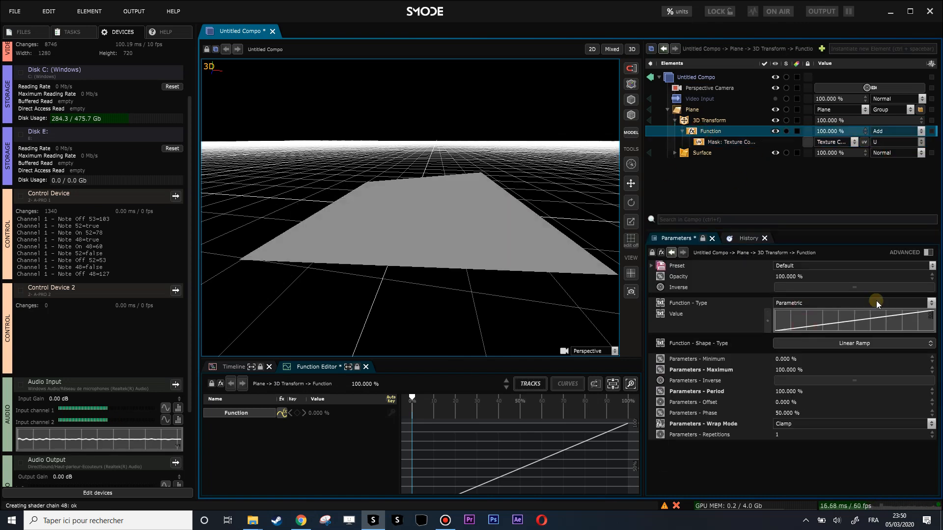
{"action": "left_click", "coordinate": [693, 303]}
{"action": "left_click", "coordinate": [846, 344]}
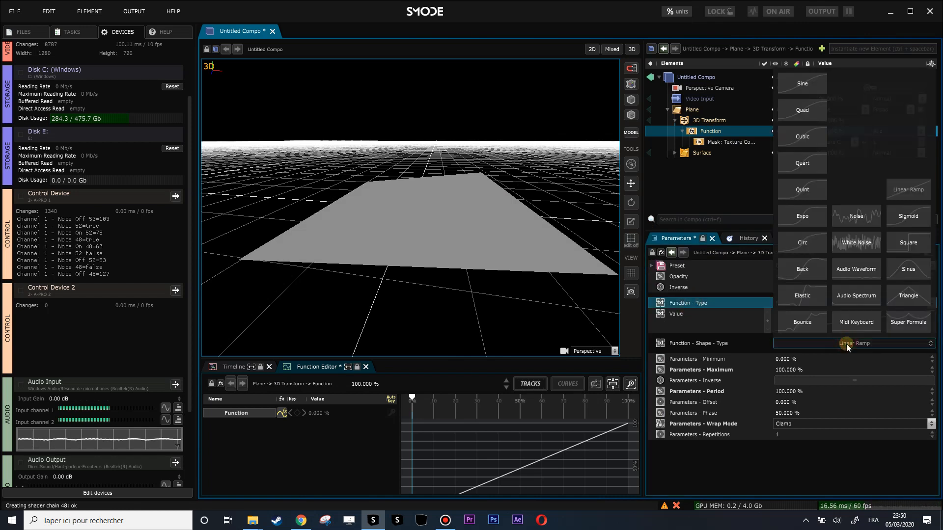
{"action": "left_click", "coordinate": [856, 322]}
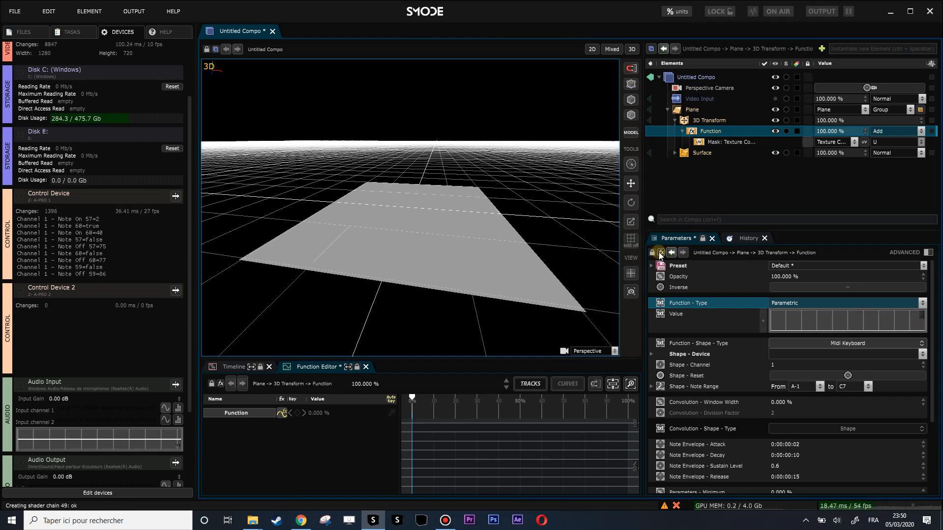
Assign Control Device as the MIDI keyboard shape's device on the Function mask.
{"action": "left_click_drag", "start_coordinate": [470, 240], "coordinate": [492, 275]}
{"action": "scroll", "coordinate": [493, 276], "scroll_direction": "down", "scroll_amount": 2}
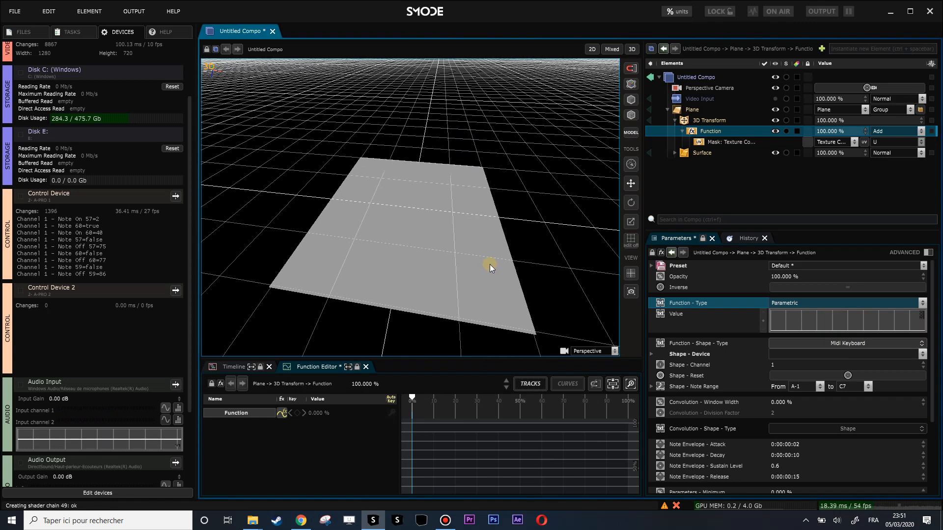
{"action": "scroll", "coordinate": [493, 275], "scroll_direction": "up", "scroll_amount": 3}
{"action": "scroll", "coordinate": [492, 251], "scroll_direction": "down", "scroll_amount": 1}
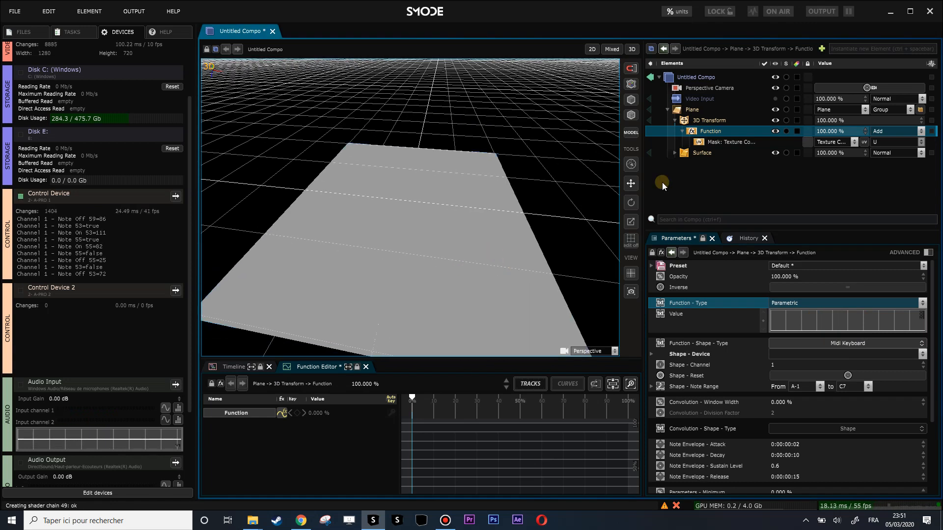
{"action": "left_click", "coordinate": [673, 354]}
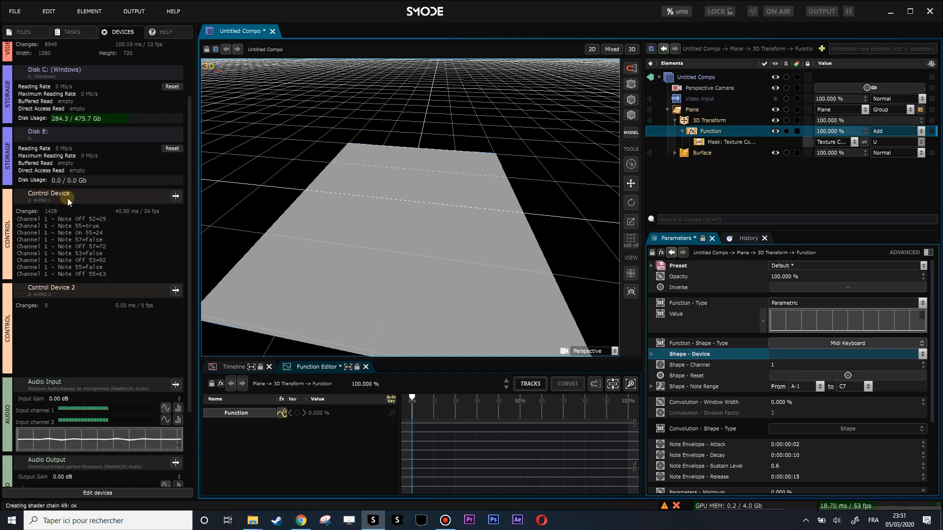
{"action": "left_click", "coordinate": [825, 360]}
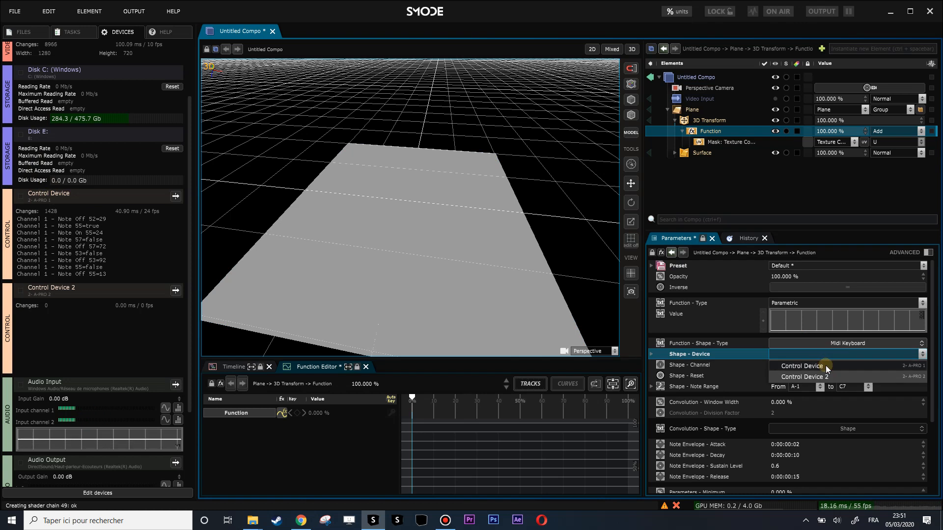
{"action": "left_click", "coordinate": [827, 367]}
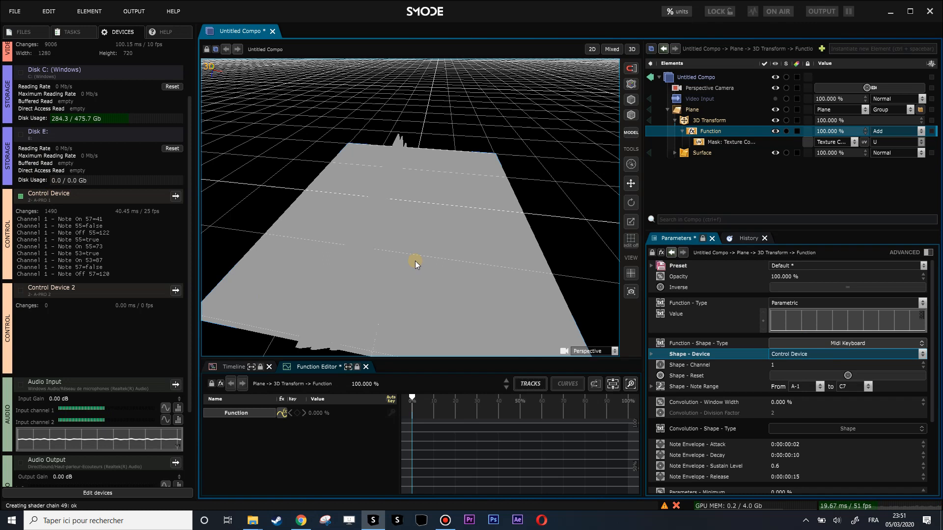
Unlink the plane's two size dimensions and widen the first one to about 22.31 m.
{"action": "left_click_drag", "start_coordinate": [422, 259], "coordinate": [476, 237]}
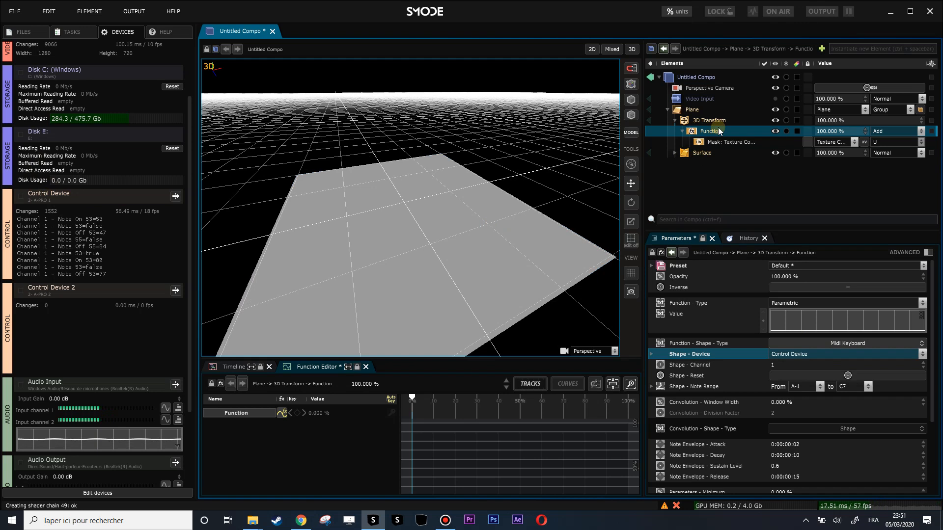
{"action": "left_click", "coordinate": [692, 111]}
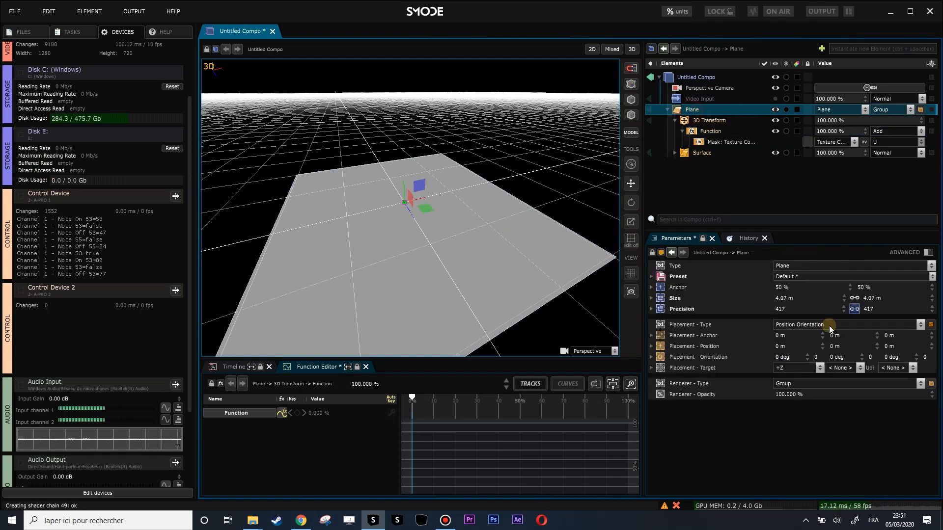
{"action": "left_click", "coordinate": [856, 296]}
{"action": "left_click_drag", "start_coordinate": [784, 298], "coordinate": [772, 292]}
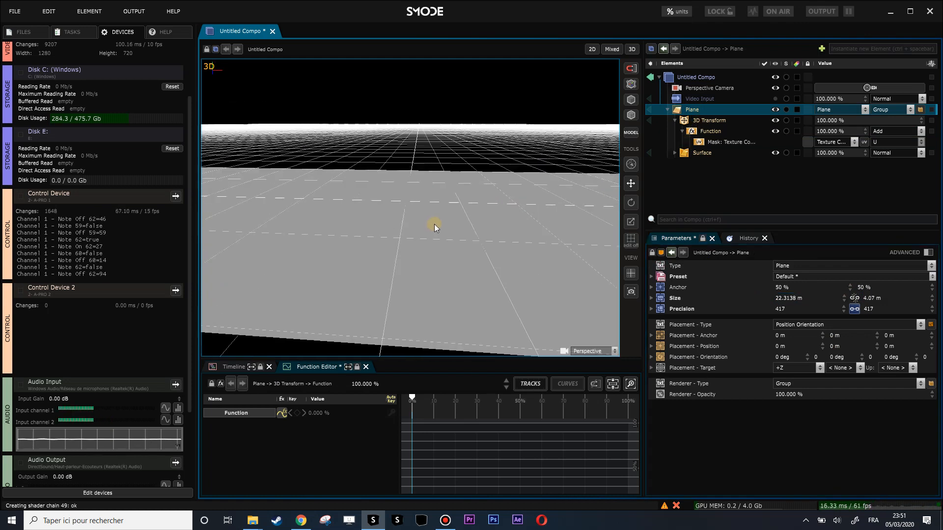
Disable the Function mask and add a Noise 2d mask to the plane's 3D Transform modifier.
{"action": "left_click", "coordinate": [709, 131]}
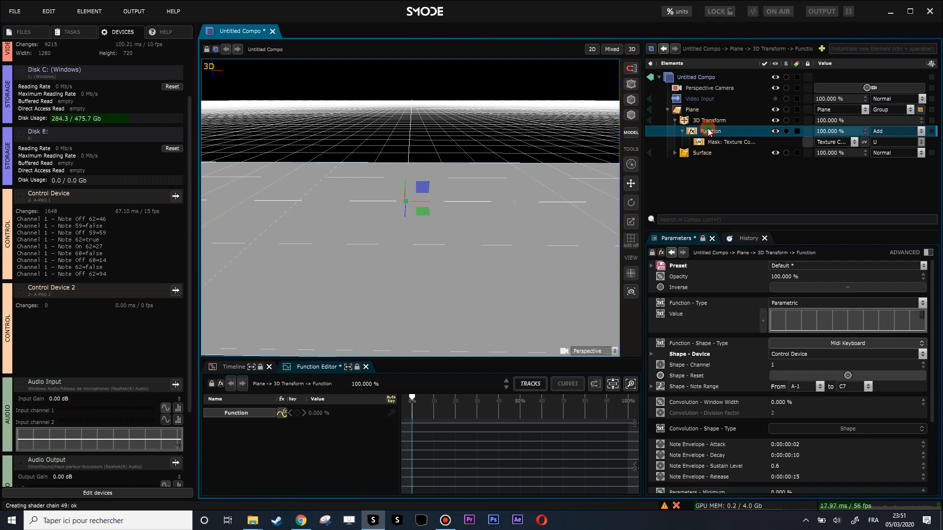
{"action": "left_click", "coordinate": [684, 131]}
{"action": "right_click", "coordinate": [699, 121]}
{"action": "mouse_move", "coordinate": [652, 159]}
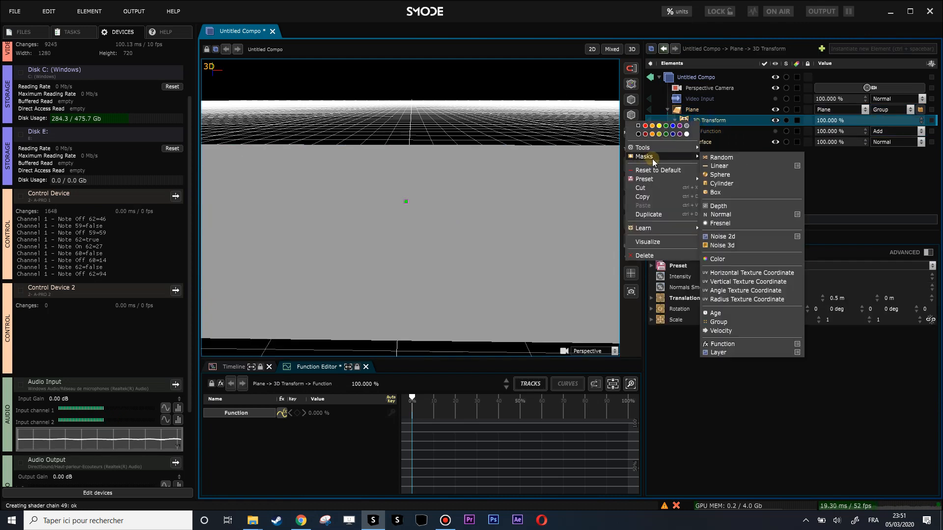
{"action": "left_click", "coordinate": [722, 236]}
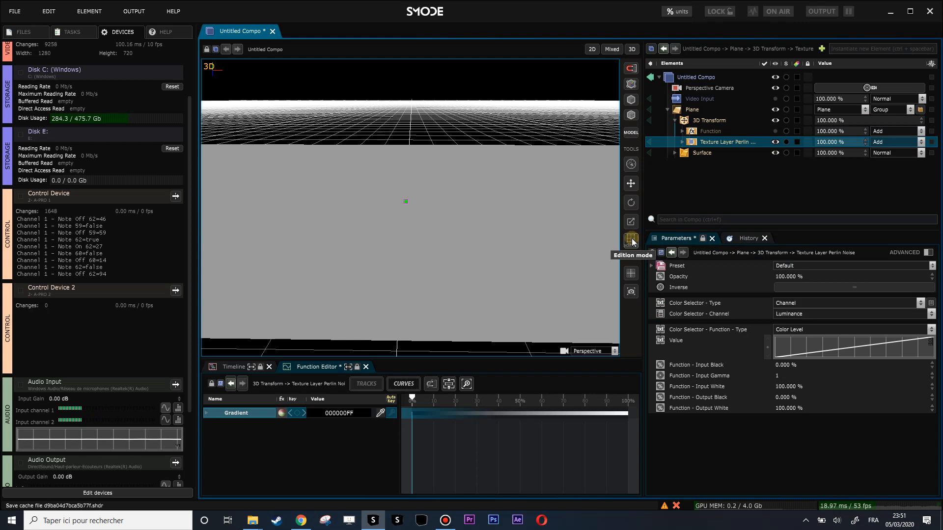
{"action": "left_click_drag", "start_coordinate": [477, 213], "coordinate": [506, 236]}
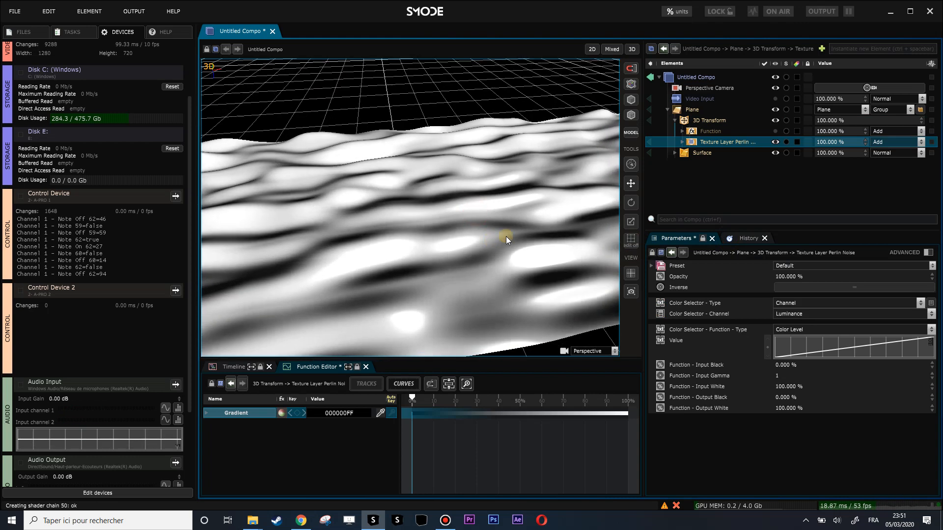
Disable the Perlin noise mask and re-enable the Function mask on the 3D Transform modifier.
{"action": "double_click", "coordinate": [714, 142]}
{"action": "double_click", "coordinate": [708, 132]}
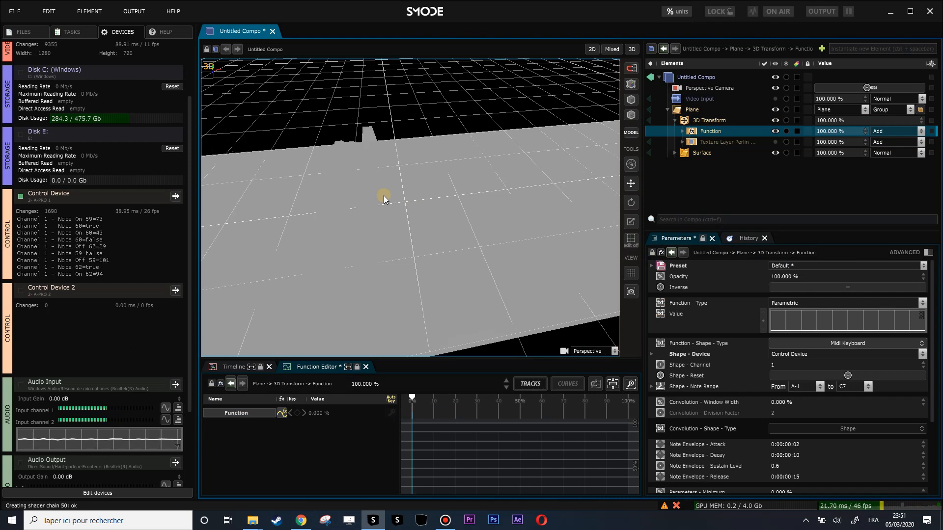
{"action": "left_click_drag", "start_coordinate": [424, 190], "coordinate": [721, 118]}
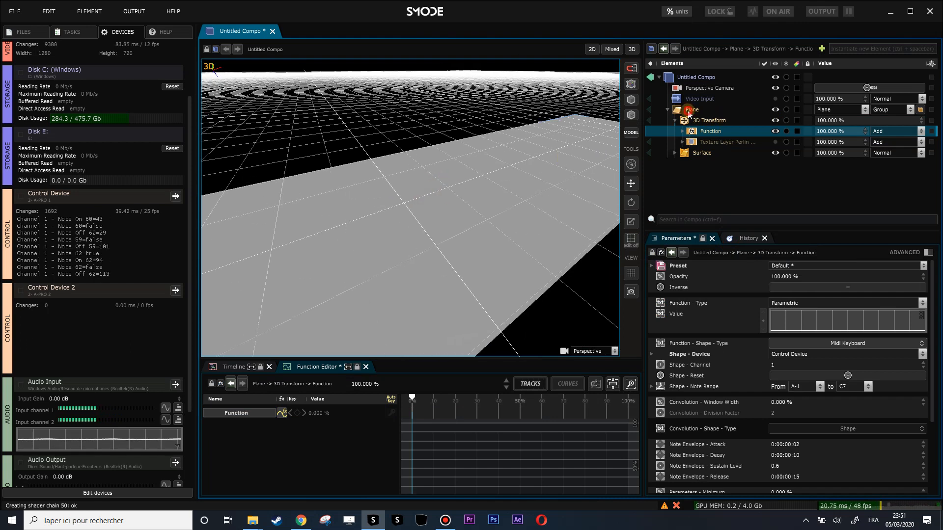
Hide the reference grid in the 3D viewport.
{"action": "right_click", "coordinate": [688, 112]}
{"action": "right_click", "coordinate": [756, 155]}
{"action": "left_click", "coordinate": [632, 272]}
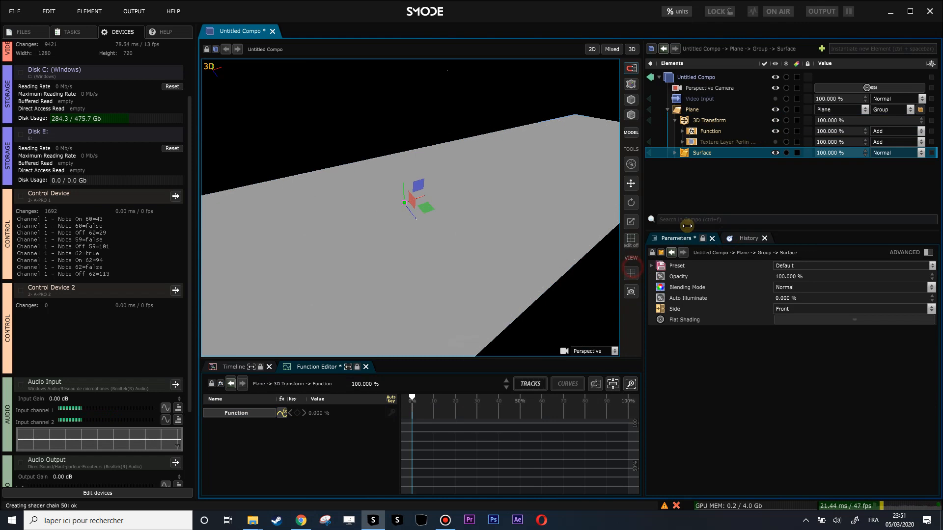
Add a Wireframe Lines renderer to the plane and turn its visibility off.
{"action": "right_click", "coordinate": [690, 113]}
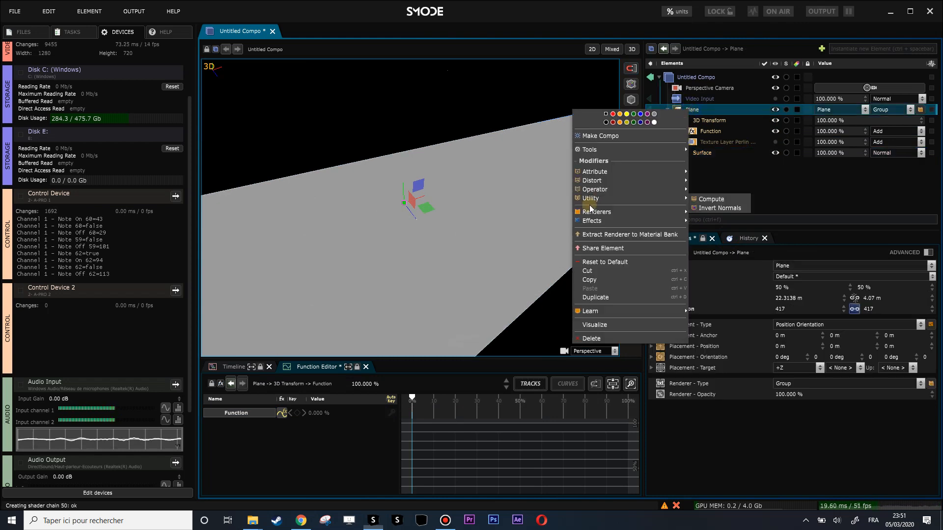
{"action": "mouse_move", "coordinate": [672, 215]}
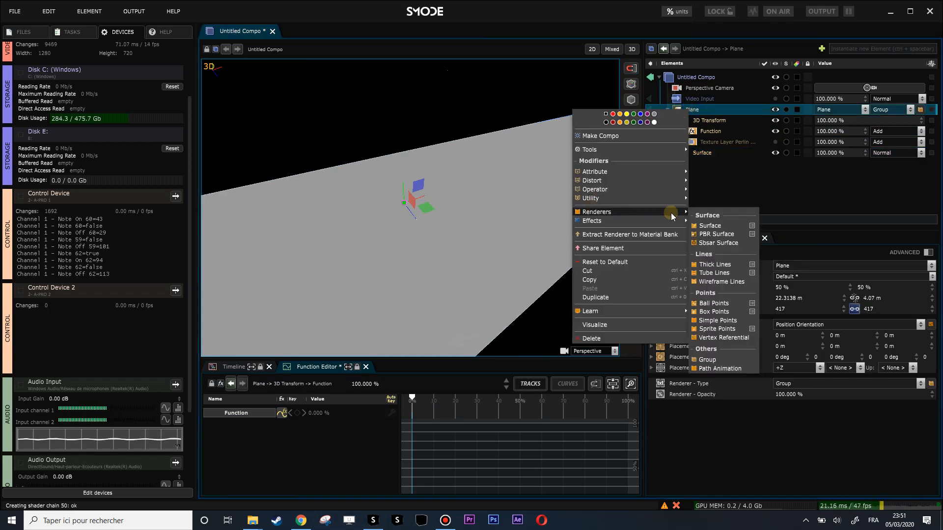
{"action": "left_click", "coordinate": [714, 281]}
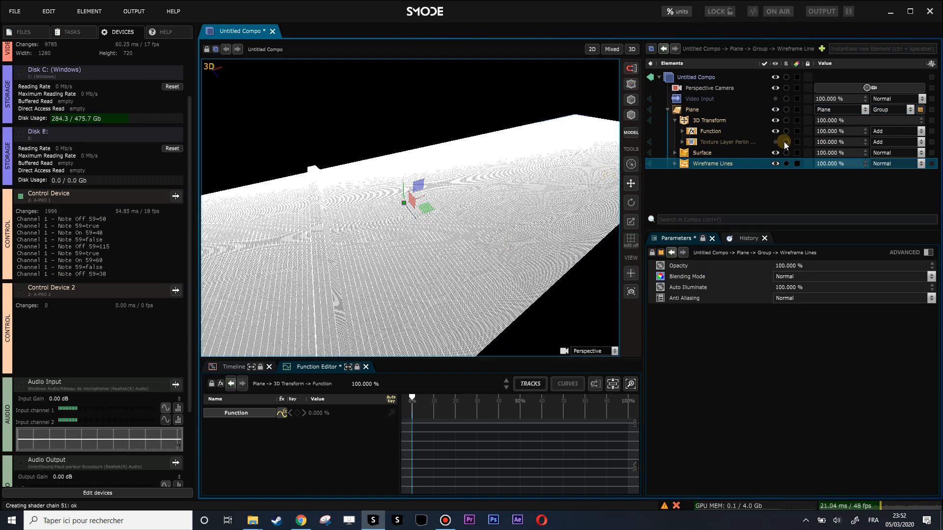
{"action": "left_click", "coordinate": [775, 163]}
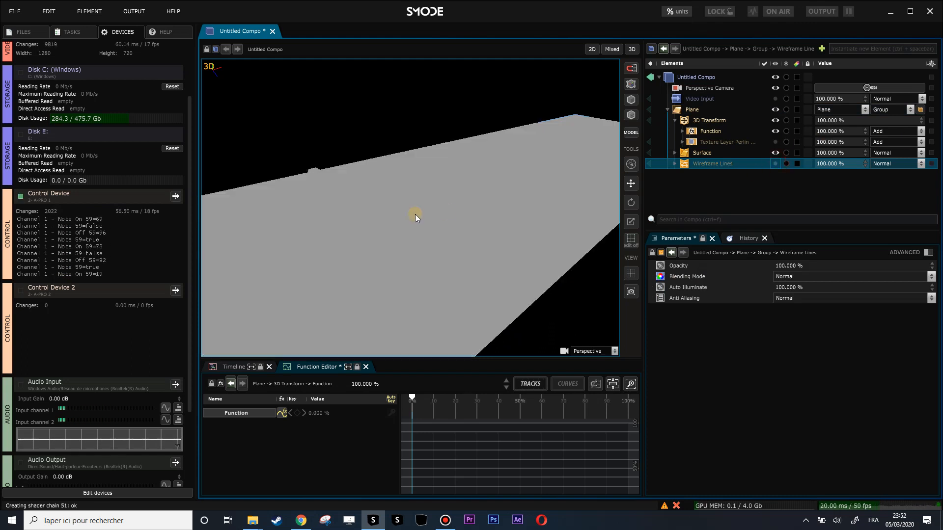
{"action": "left_click_drag", "start_coordinate": [410, 206], "coordinate": [430, 211]}
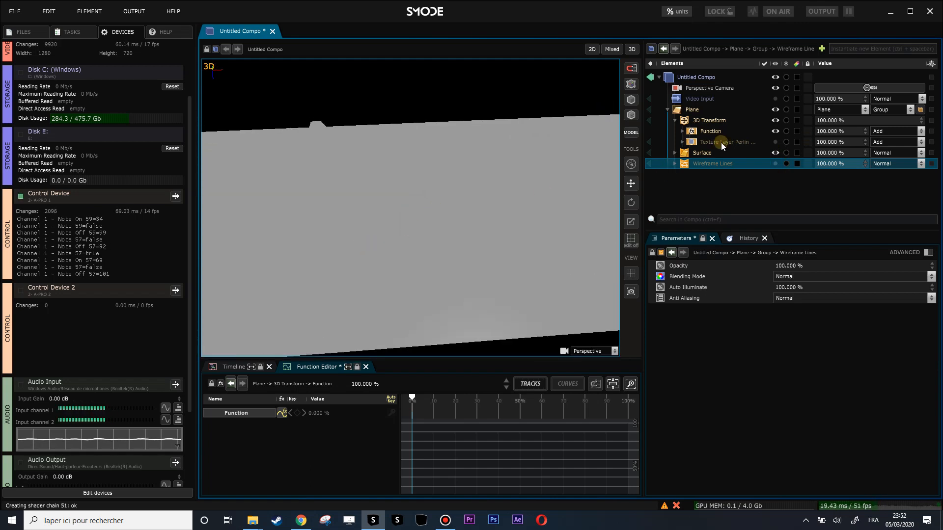
Check the plane in the 2D and 3D views and delete the Specular component from its Surface renderer.
{"action": "left_click", "coordinate": [690, 154]}
{"action": "left_click", "coordinate": [676, 154]}
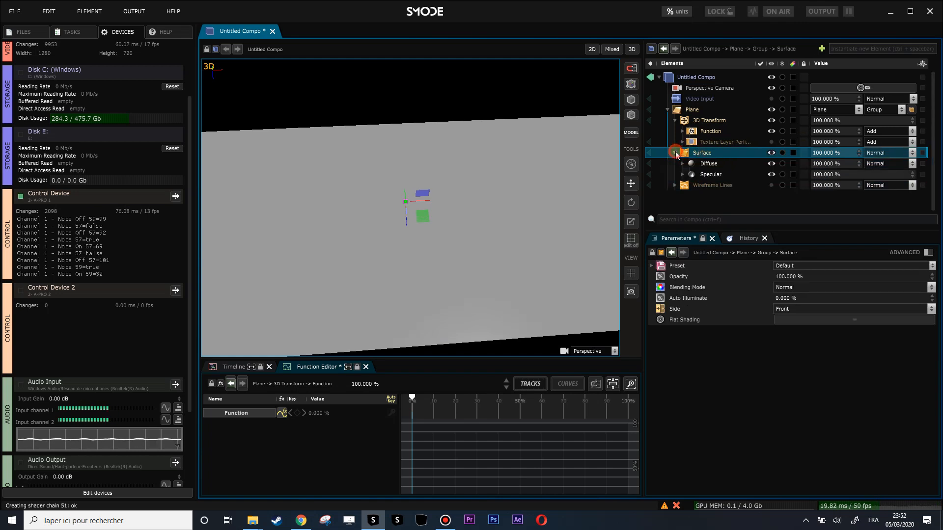
{"action": "left_click", "coordinate": [591, 49]}
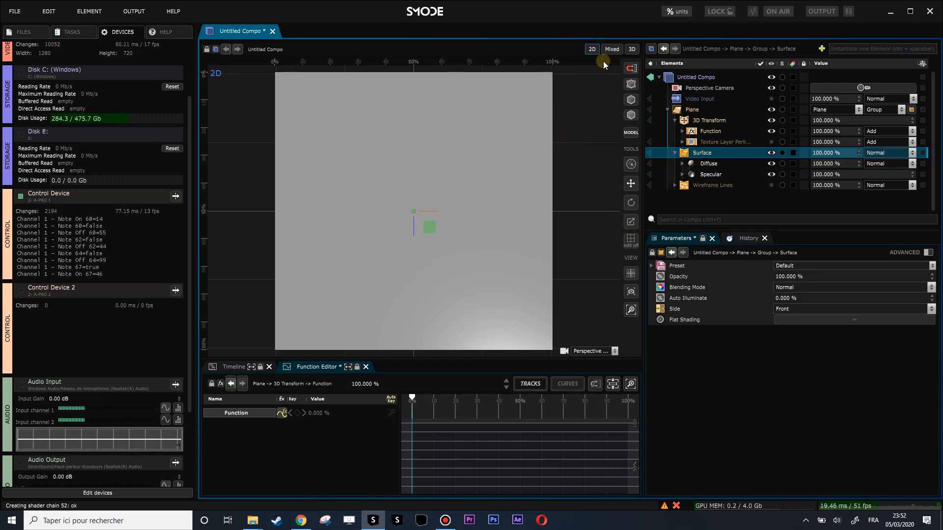
{"action": "left_click", "coordinate": [631, 49]}
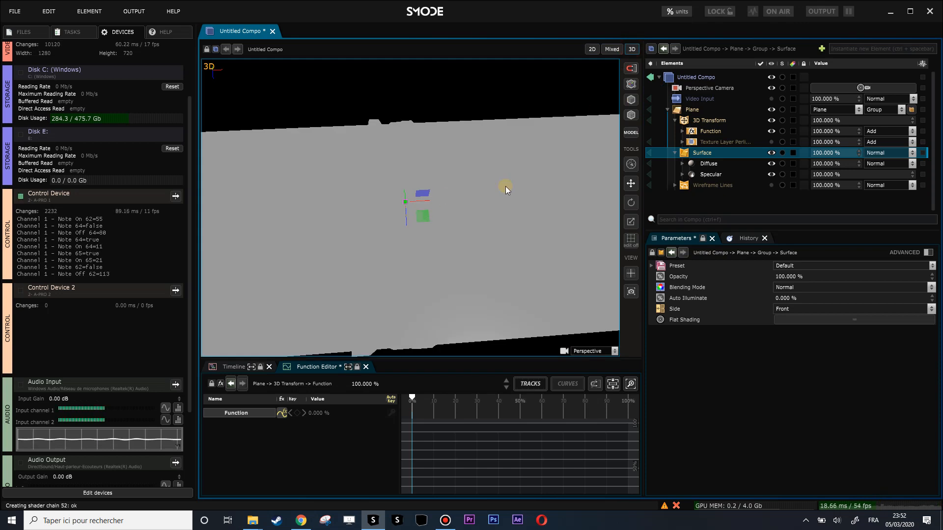
{"action": "left_click", "coordinate": [701, 175]}
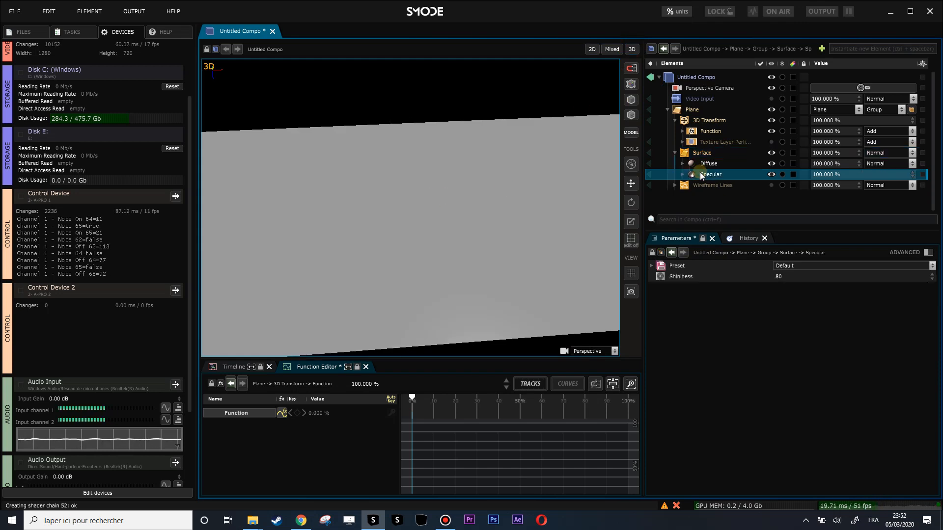
{"action": "key", "text": "Delete"}
{"action": "key", "text": "Return"}
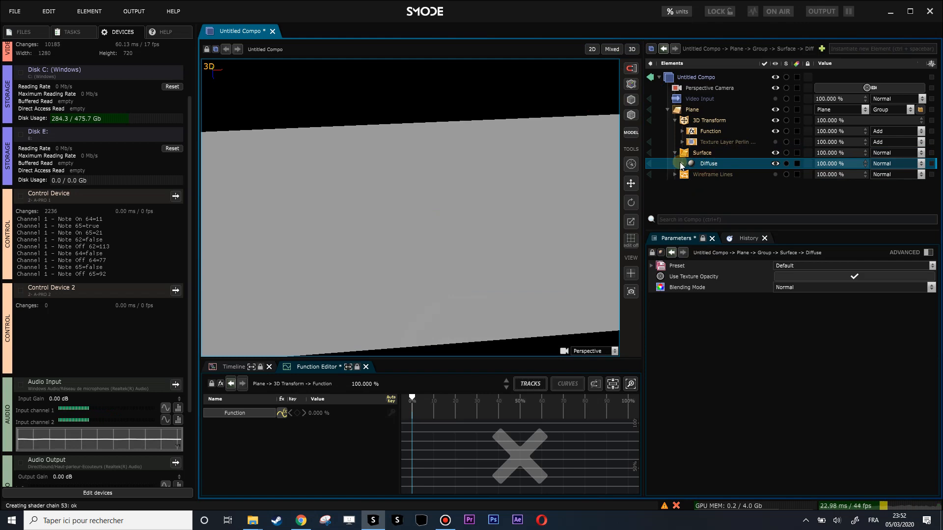
Duplicate the Surface renderer's Diffuse component and set the copy's uniform color to 0D0D0DFF.
{"action": "left_click", "coordinate": [682, 163]}
{"action": "key", "text": "ctrl+d"}
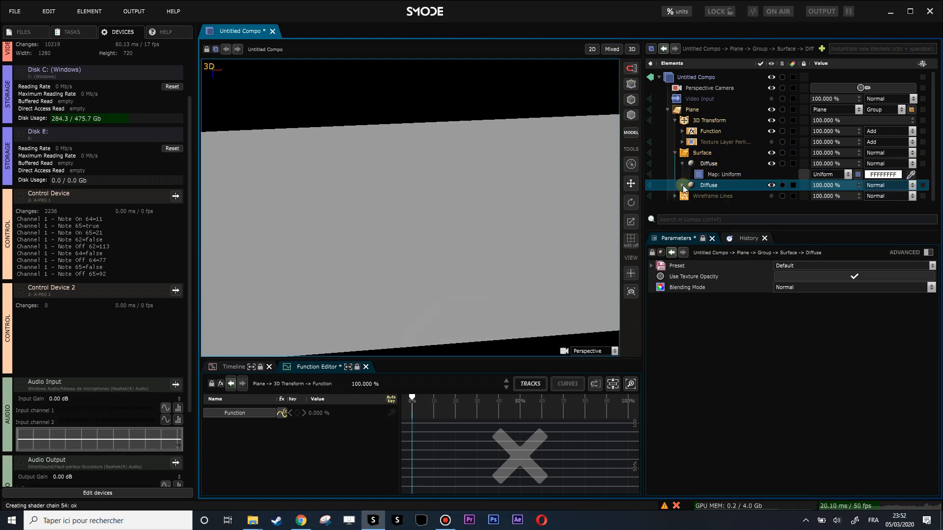
{"action": "left_click", "coordinate": [878, 199]}
{"action": "left_click_drag", "start_coordinate": [857, 225], "coordinate": [815, 268]}
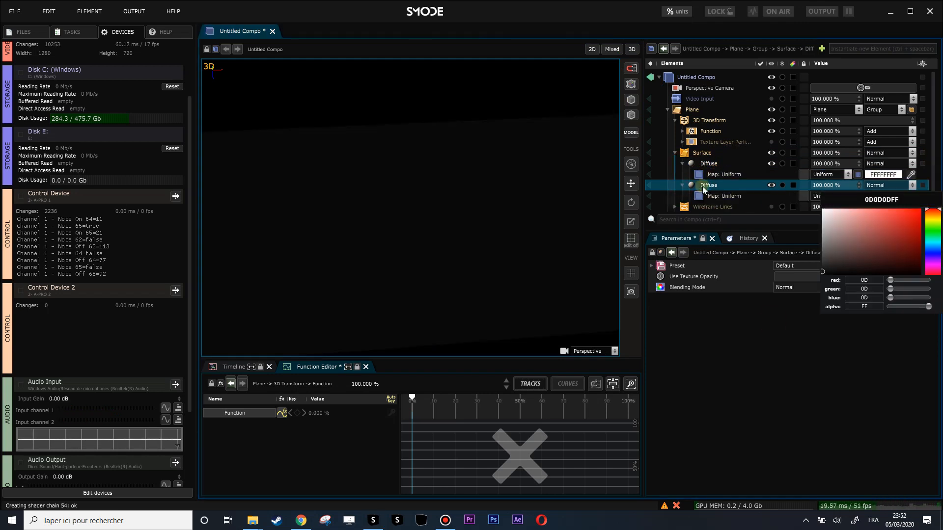
Add a Normal mask to the dark Diffuse copy and set its referential to Camera.
{"action": "right_click", "coordinate": [697, 183]}
{"action": "mouse_move", "coordinate": [639, 219]}
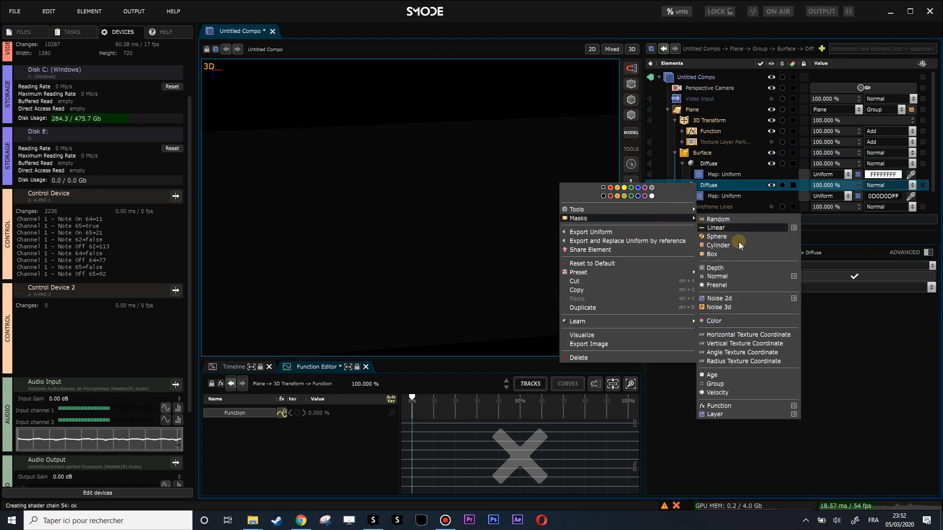
{"action": "left_click", "coordinate": [719, 276]}
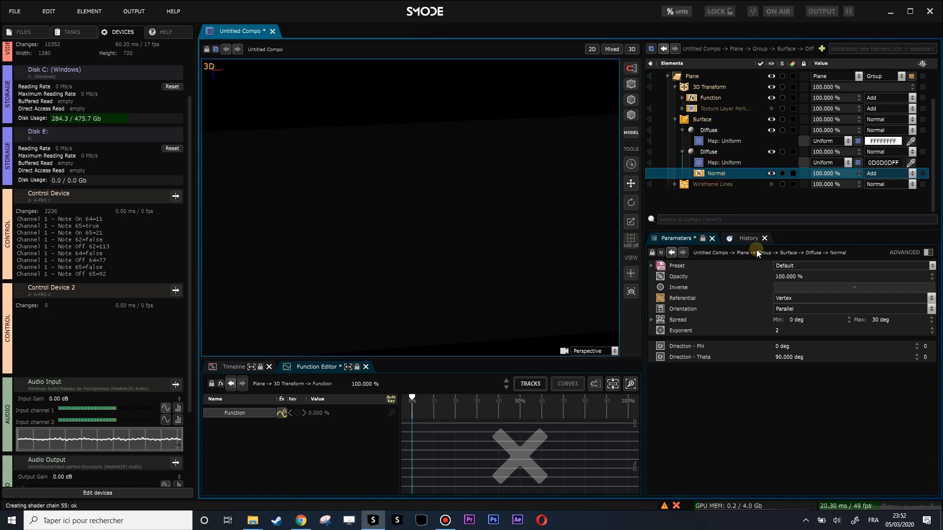
{"action": "left_click", "coordinate": [799, 294]}
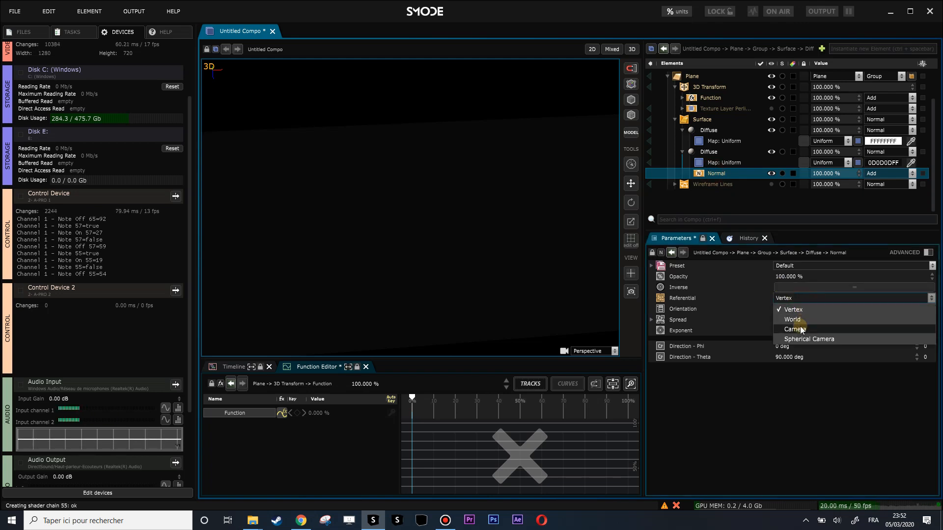
{"action": "left_click", "coordinate": [798, 327]}
Adjust the Normal mask's spread to a minimum of 3.3 deg and a maximum of 72.8 deg.
{"action": "left_click_drag", "start_coordinate": [789, 317], "coordinate": [789, 283]}
{"action": "left_click_drag", "start_coordinate": [877, 321], "coordinate": [863, 315]}
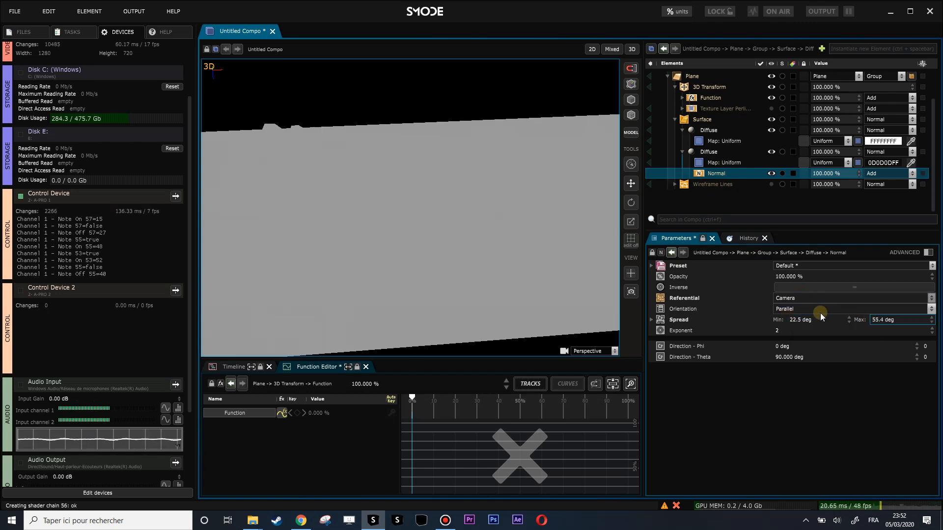
{"action": "left_click_drag", "start_coordinate": [799, 319], "coordinate": [799, 347]}
{"action": "left_click_drag", "start_coordinate": [894, 321], "coordinate": [894, 296]}
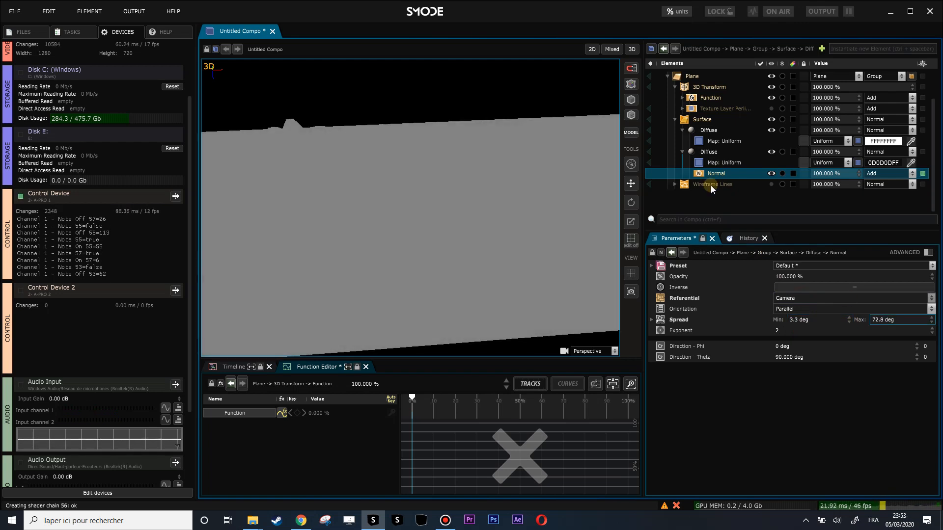
Delete the dark Diffuse copy together with its Normal mask and collapse the Surface renderer.
{"action": "scroll", "coordinate": [708, 155], "scroll_direction": "up", "scroll_amount": 1}
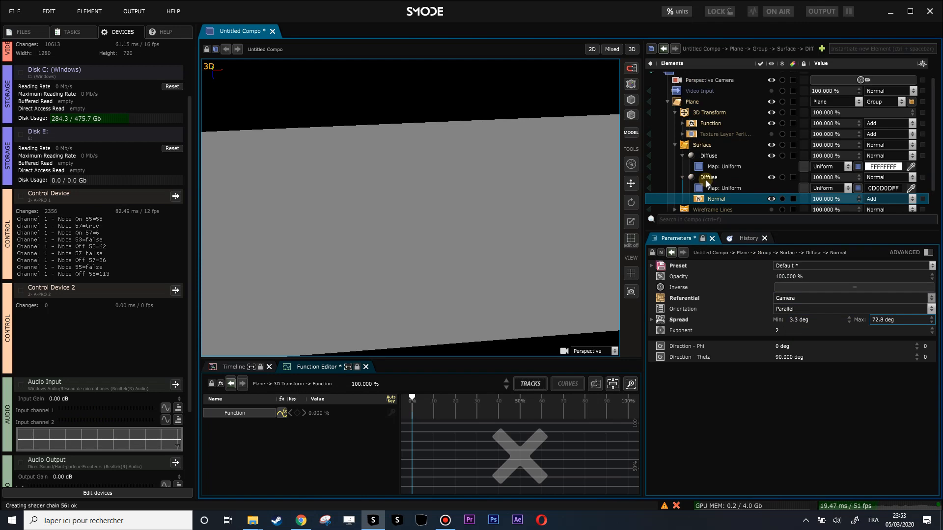
{"action": "left_click", "coordinate": [706, 180]}
{"action": "key", "text": "Delete"}
{"action": "left_click", "coordinate": [673, 155]}
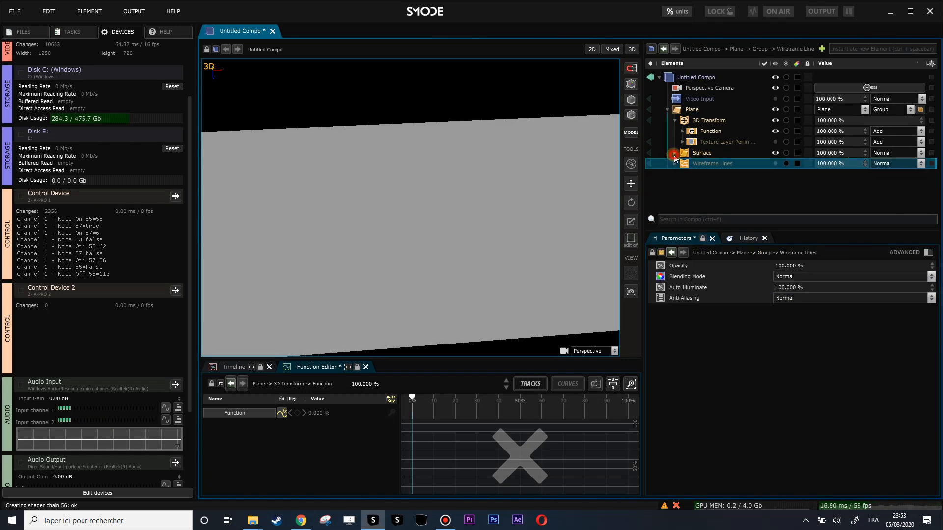
{"action": "scroll", "coordinate": [415, 196], "scroll_direction": "down", "scroll_amount": 2}
{"action": "left_click_drag", "start_coordinate": [415, 195], "coordinate": [501, 167]}
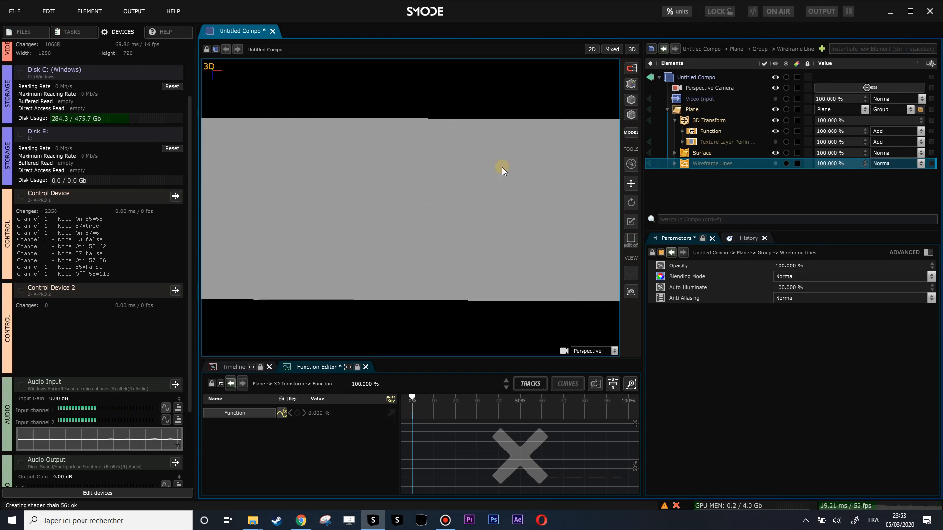
Add a Vertex Referential renderer to the Plane.
{"action": "left_click", "coordinate": [691, 111]}
{"action": "right_click", "coordinate": [691, 109]}
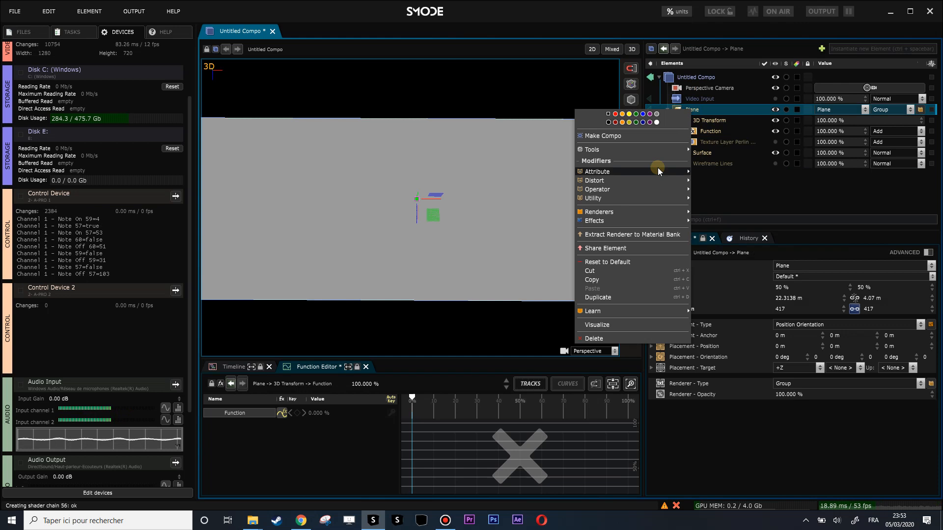
{"action": "mouse_move", "coordinate": [638, 217]}
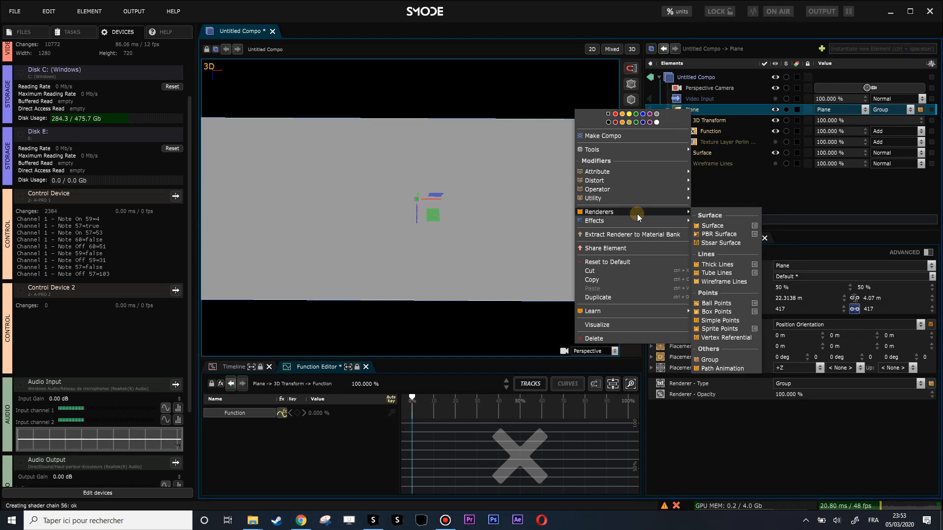
{"action": "left_click", "coordinate": [726, 338]}
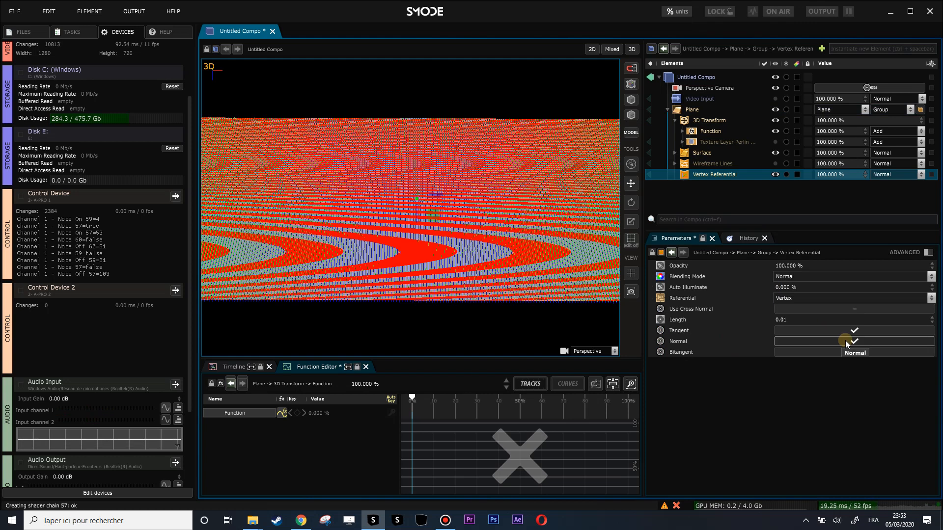
Restrict the Vertex Referential to normals only with a length of 0.23, inspect the deformed plane, and hide the renderer.
{"action": "left_click", "coordinate": [835, 331]}
{"action": "mouse_move", "coordinate": [789, 320]}
{"action": "left_mouse_down"}
{"action": "mouse_move", "coordinate": [789, 302]}
{"action": "mouse_move", "coordinate": [789, 314]}
{"action": "left_mouse_up"}
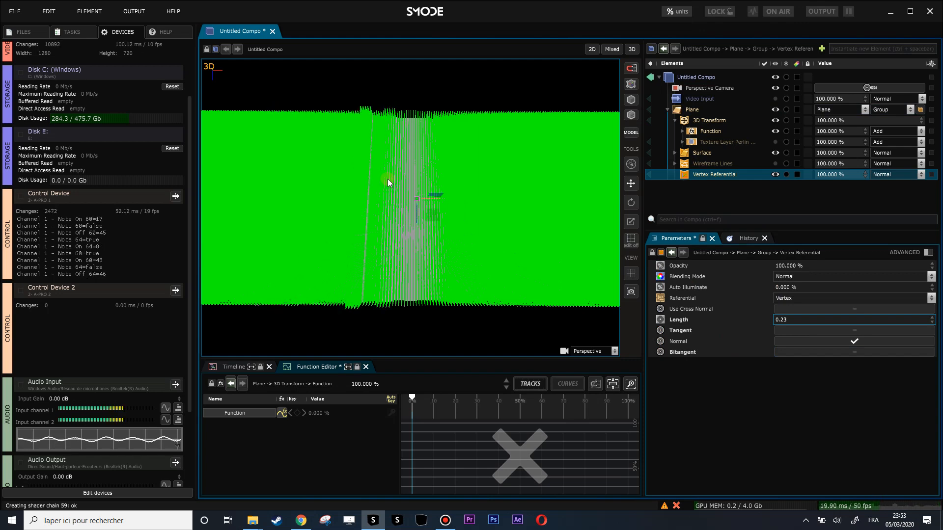
{"action": "left_click_drag", "start_coordinate": [378, 181], "coordinate": [399, 161]}
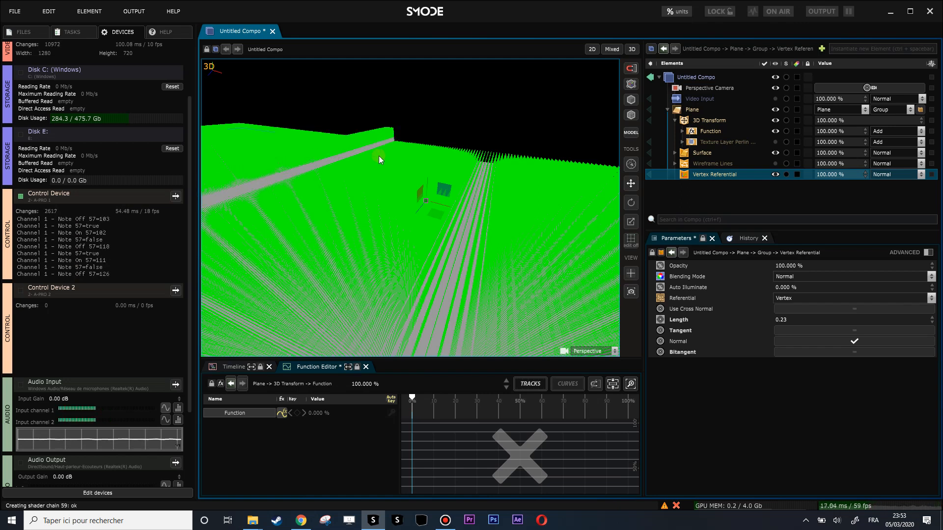
{"action": "left_click_drag", "start_coordinate": [414, 172], "coordinate": [446, 215]}
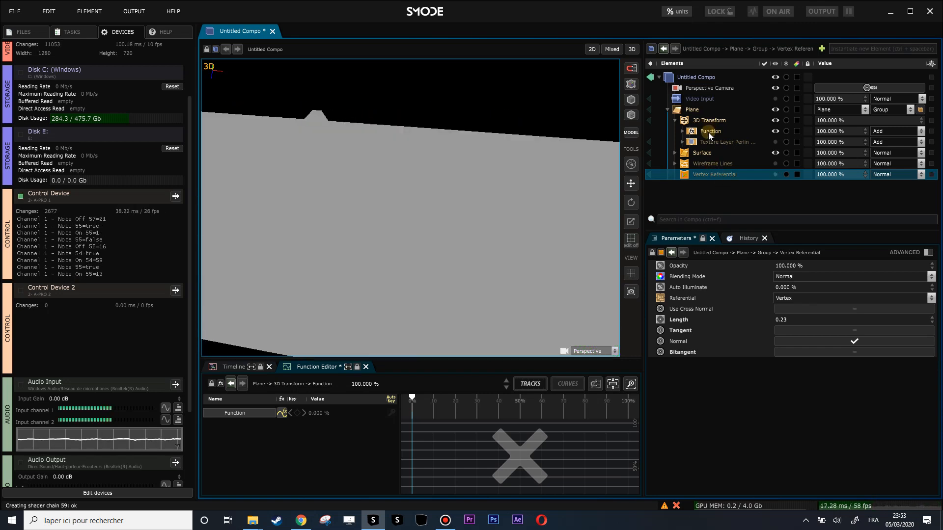
Add a Colorize Function attribute modifier to the Plane and collapse the 3D Transform.
{"action": "right_click", "coordinate": [678, 111]}
{"action": "mouse_move", "coordinate": [582, 171]}
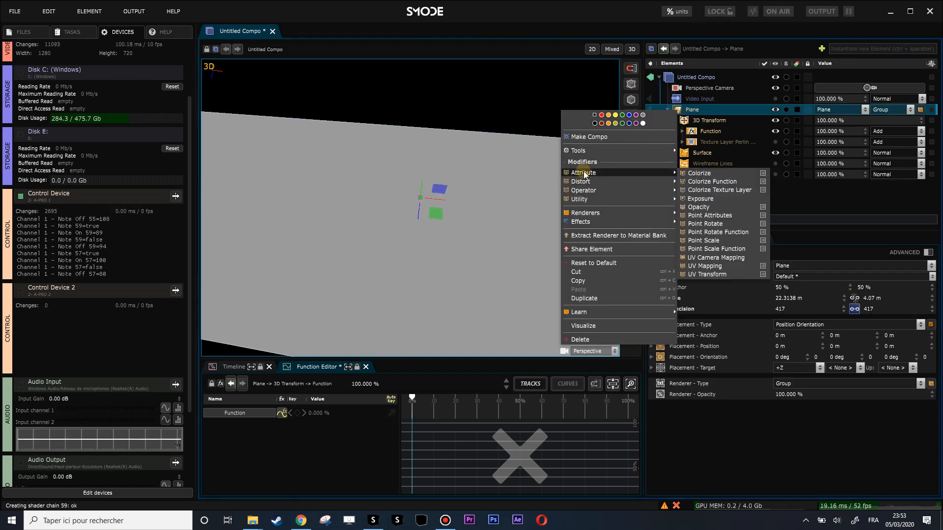
{"action": "left_click", "coordinate": [712, 181]}
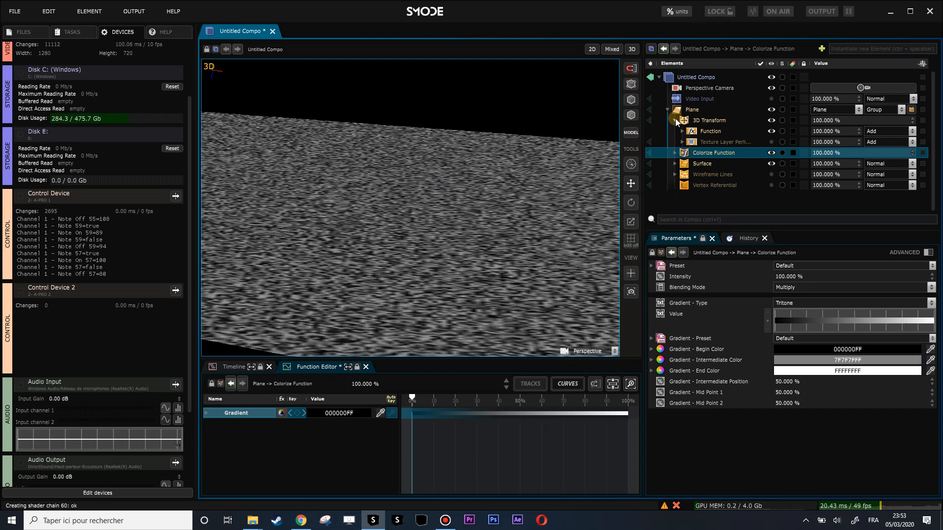
{"action": "left_click", "coordinate": [675, 121]}
Expand the Colorize Function and set its mask type to Linear.
{"action": "left_click", "coordinate": [674, 131]}
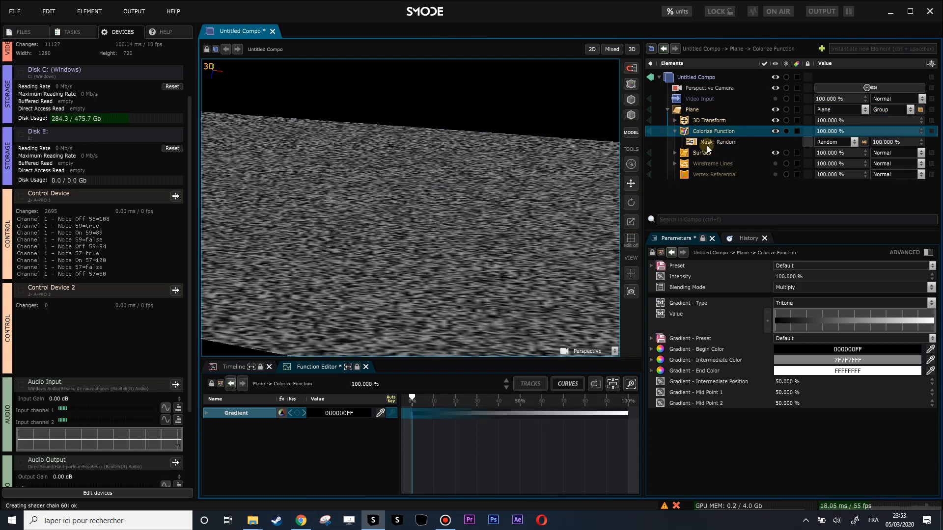
{"action": "left_click", "coordinate": [775, 143]}
{"action": "left_click", "coordinate": [835, 142]}
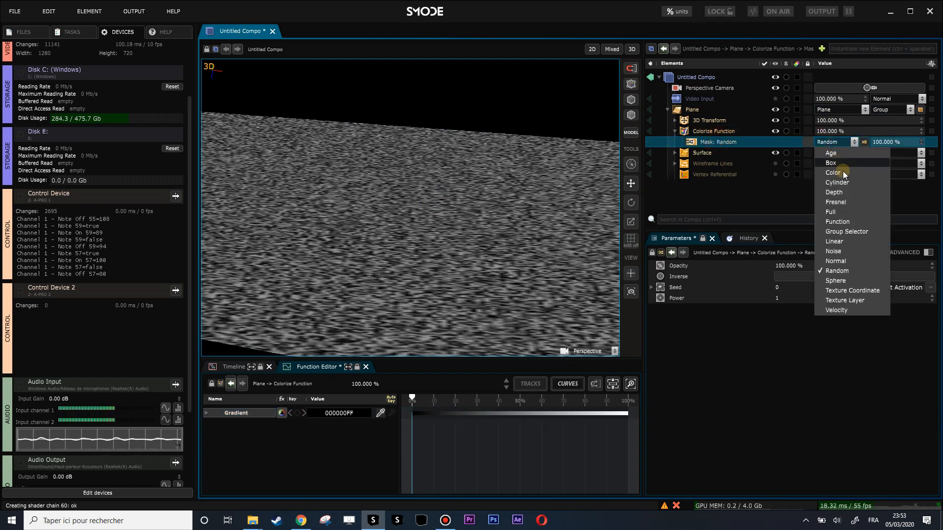
{"action": "left_click", "coordinate": [844, 243]}
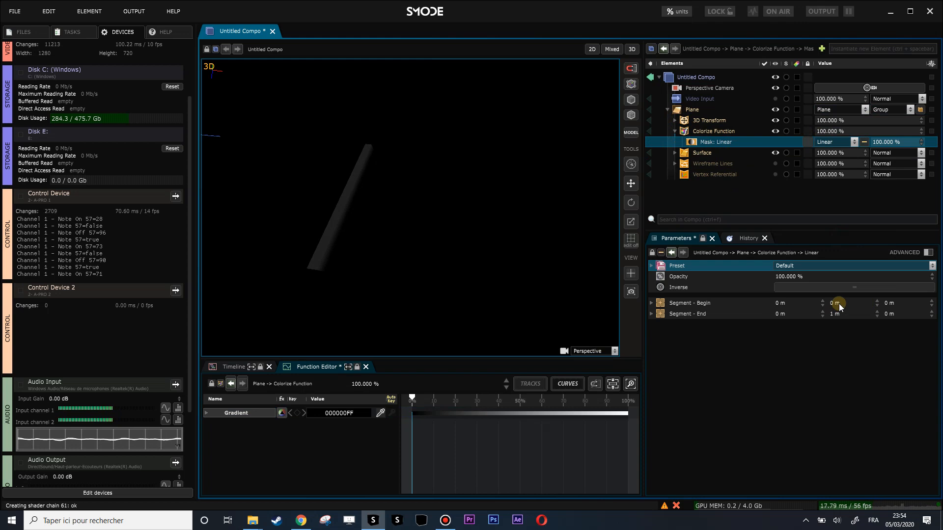
Set the begin color of the Colorize Function's gradient to FFFFFFFF.
{"action": "left_click", "coordinate": [700, 131]}
{"action": "left_click", "coordinate": [852, 351]}
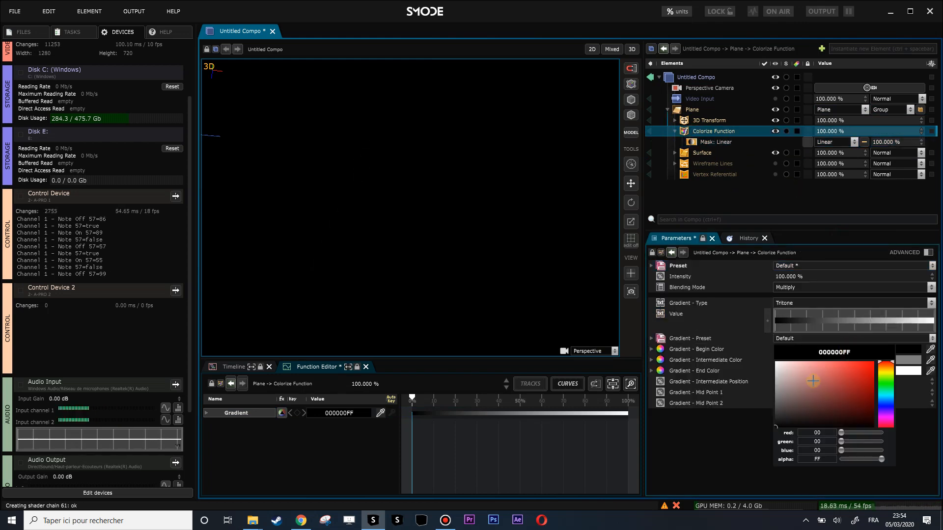
{"action": "left_click_drag", "start_coordinate": [795, 391], "coordinate": [763, 343]}
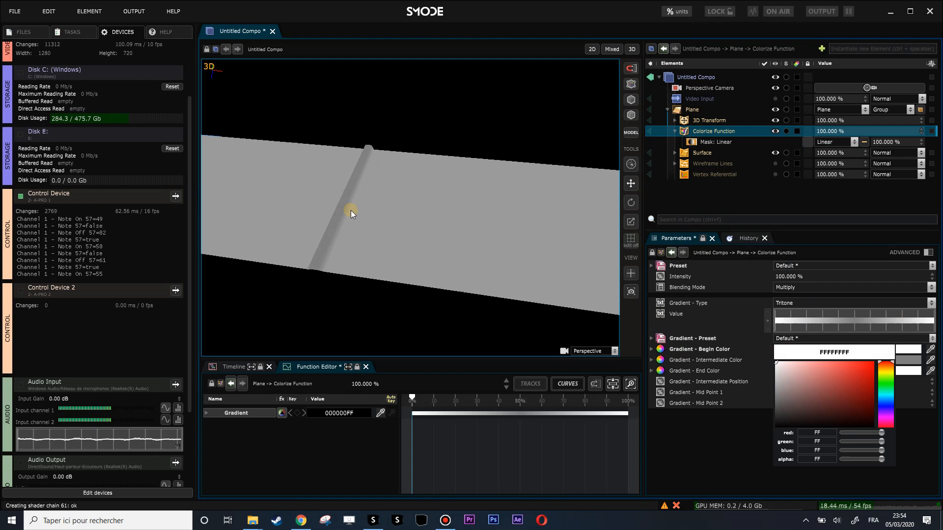
{"action": "scroll", "coordinate": [351, 210], "scroll_direction": "up", "scroll_amount": 3}
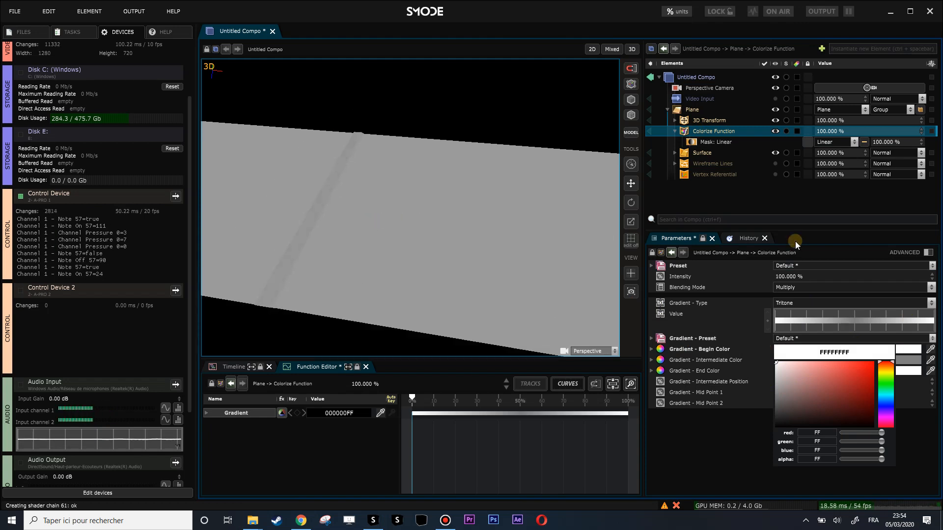
{"action": "left_click", "coordinate": [773, 206]}
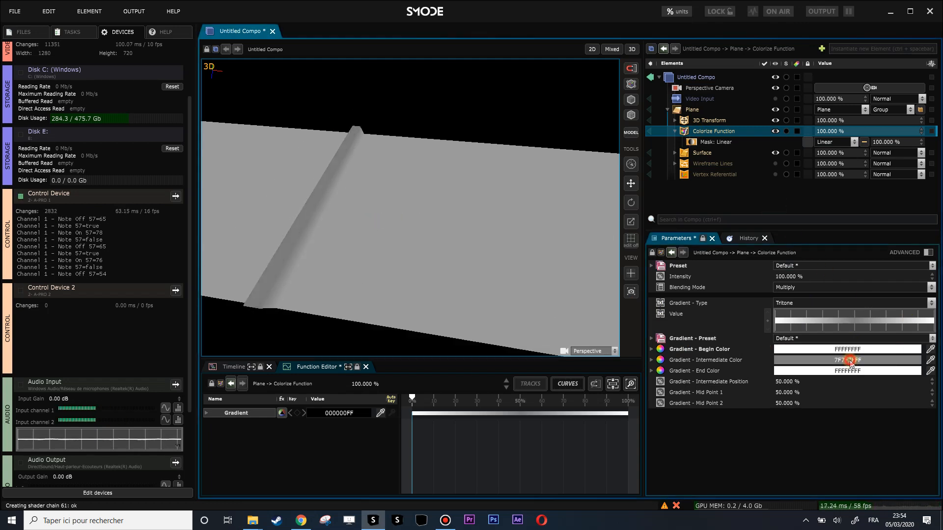
Set the gradient's intermediate color to FF0000FF and its end color to 5AFF00FF.
{"action": "left_click", "coordinate": [850, 362]}
{"action": "left_click_drag", "start_coordinate": [863, 406], "coordinate": [920, 337]}
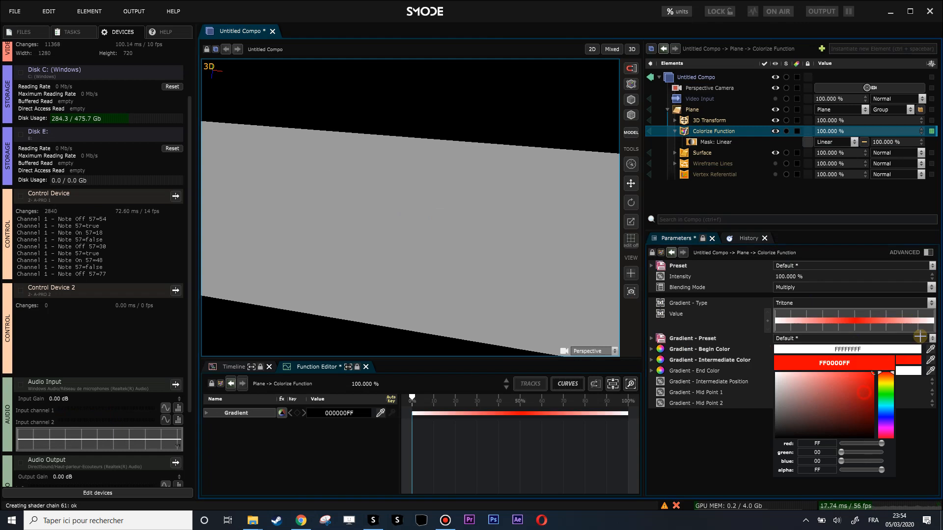
{"action": "left_click", "coordinate": [907, 370]}
{"action": "left_click", "coordinate": [883, 403]}
{"action": "left_click", "coordinate": [873, 383]}
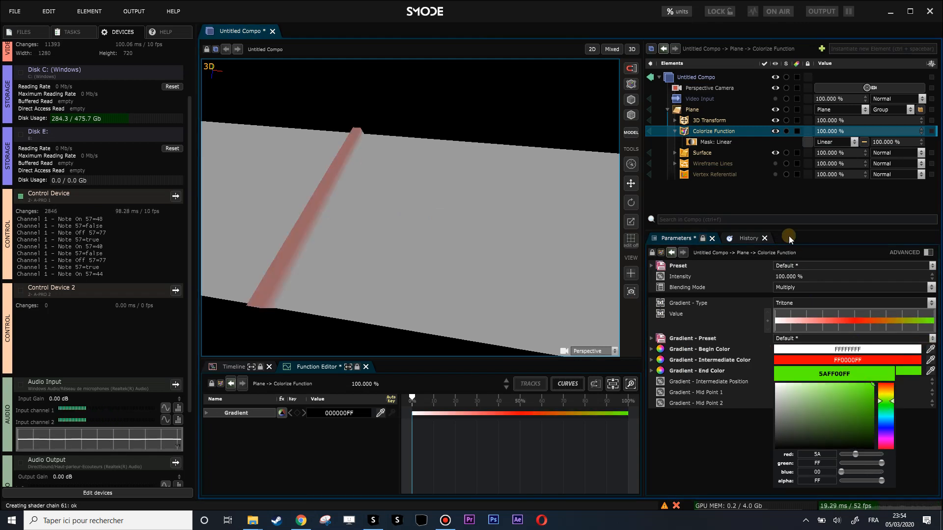
Check the 3D Transform's translation and set the Y value of the Linear mask's segment end to 0.41 m.
{"action": "left_click", "coordinate": [720, 142]}
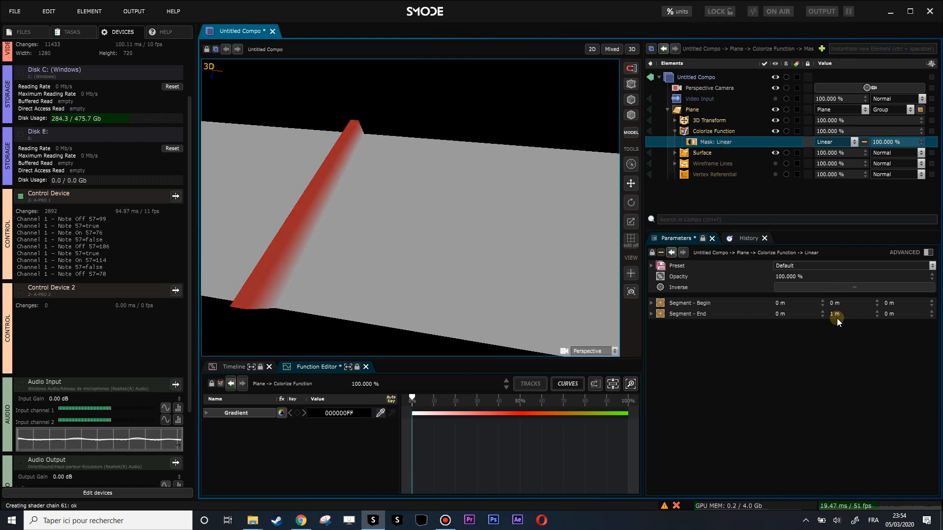
{"action": "left_click", "coordinate": [697, 121]}
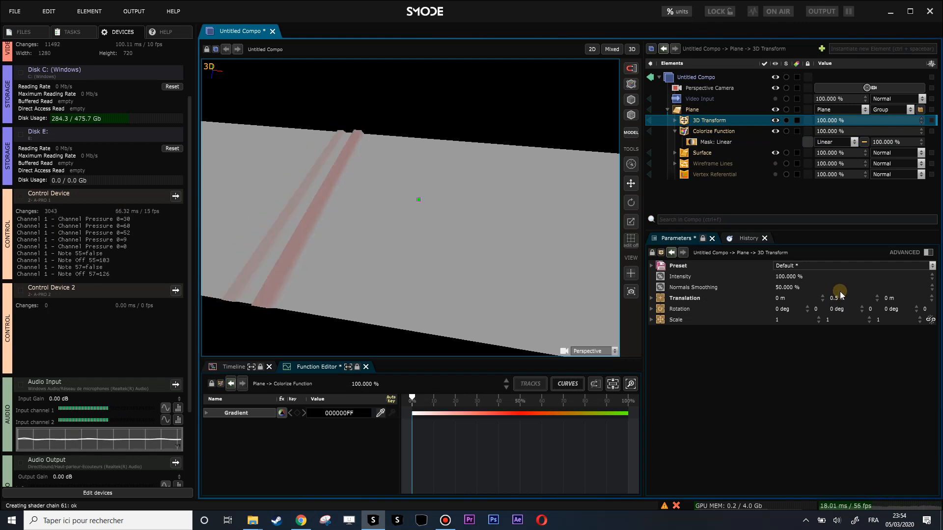
{"action": "left_click", "coordinate": [702, 142]}
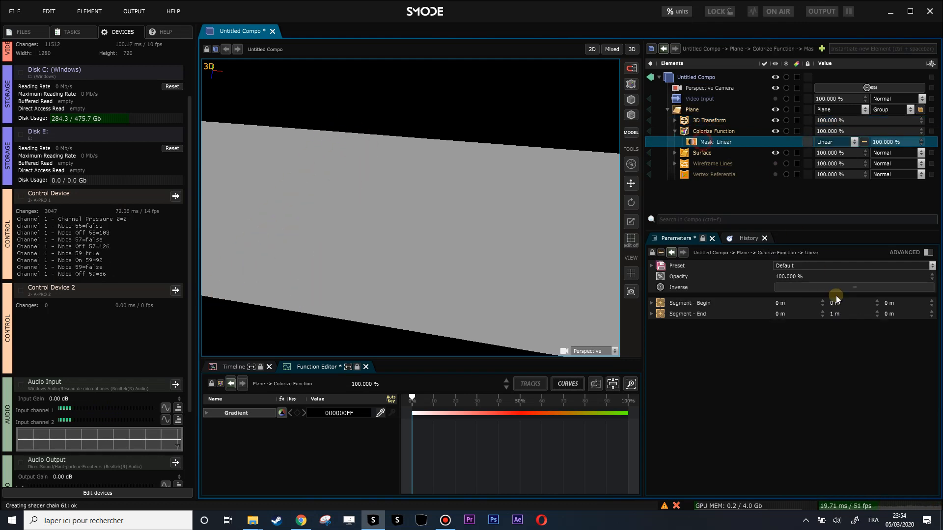
{"action": "left_click_drag", "start_coordinate": [842, 314], "coordinate": [843, 344]}
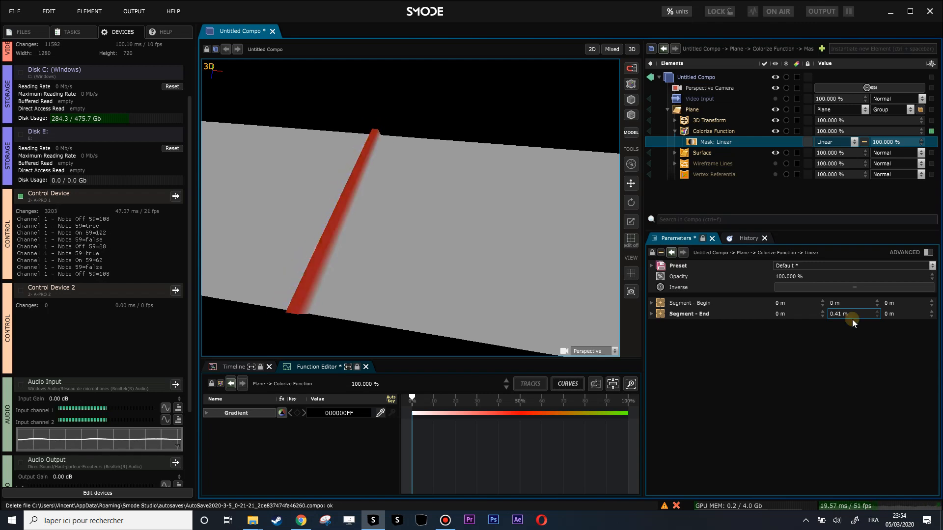
Set the intermediate color of the Colorize Function's gradient to FFFFFFFF.
{"action": "left_click", "coordinate": [710, 131]}
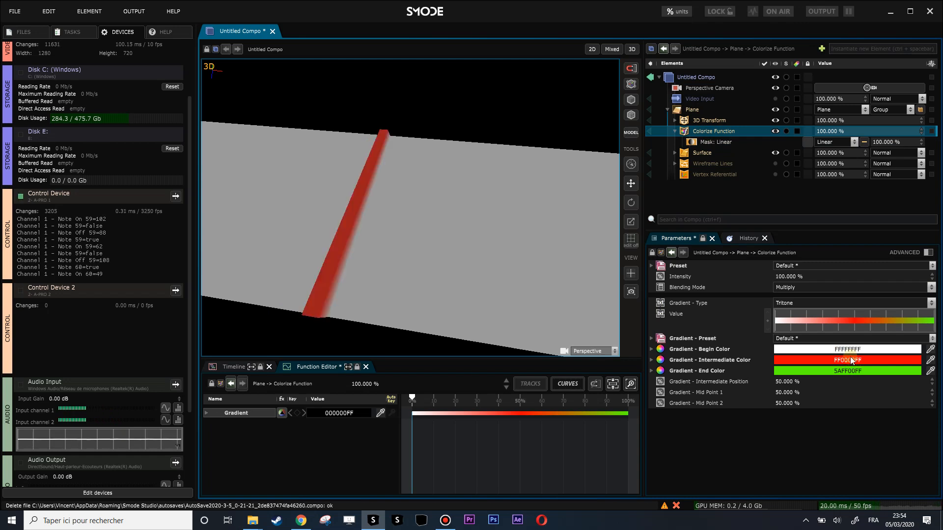
{"action": "left_click", "coordinate": [850, 362]}
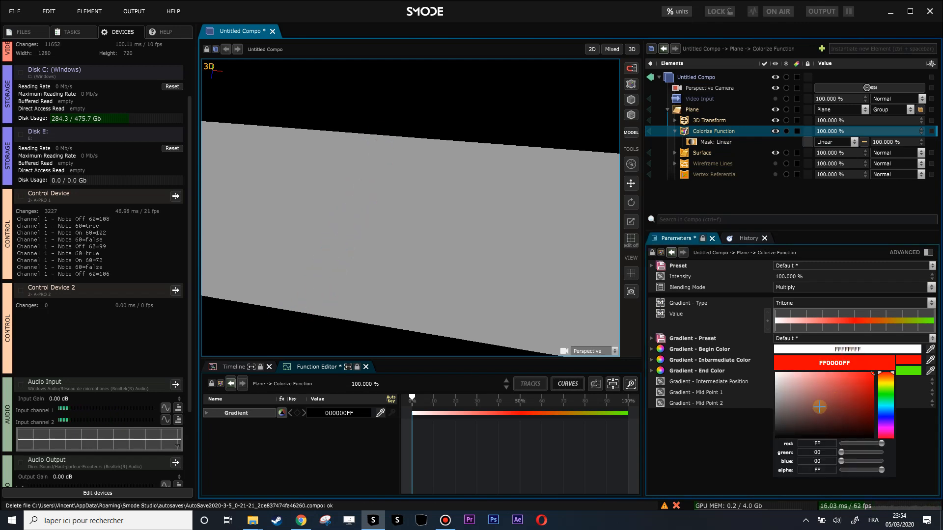
{"action": "left_click_drag", "start_coordinate": [801, 394], "coordinate": [776, 373]}
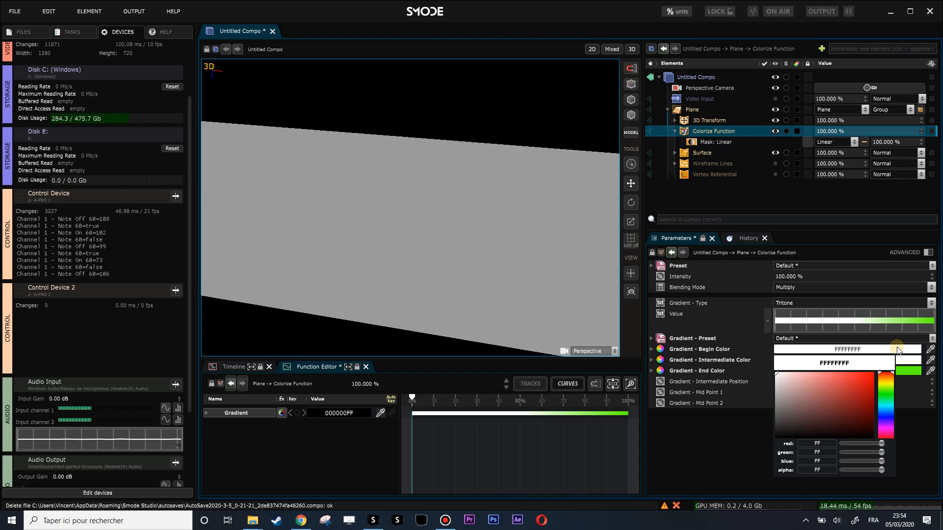
Set the gradient's begin color to 939393FF and its end color to FFFFFFFF.
{"action": "left_click", "coordinate": [896, 349]}
{"action": "left_click", "coordinate": [784, 391]}
{"action": "left_click_drag", "start_coordinate": [771, 390], "coordinate": [775, 389]}
{"action": "left_click", "coordinate": [908, 372]}
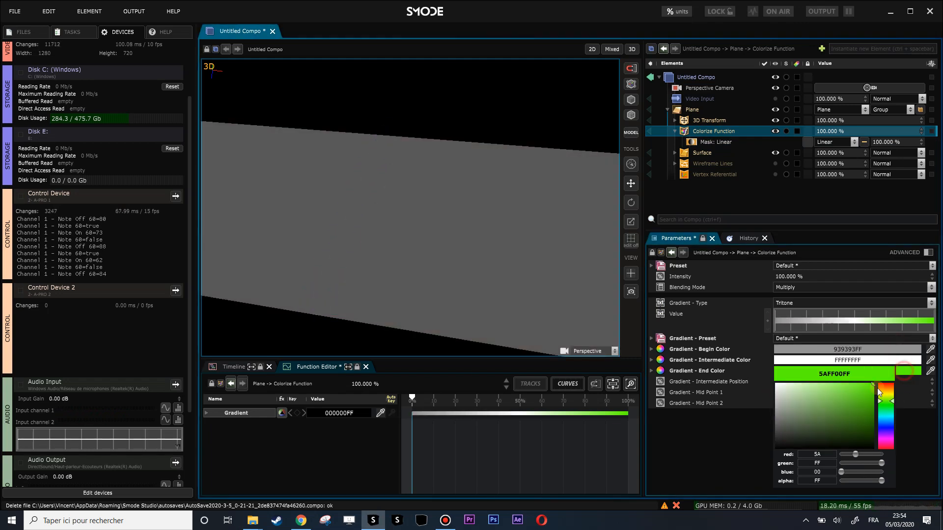
{"action": "left_click_drag", "start_coordinate": [779, 392], "coordinate": [739, 362]}
Set the gradient's intermediate color to 555555FF, and switch the gradient type to Bitone.
{"action": "left_click", "coordinate": [865, 361]}
{"action": "mouse_move", "coordinate": [781, 410]}
{"action": "left_mouse_down"}
{"action": "mouse_move", "coordinate": [772, 396]}
{"action": "mouse_move", "coordinate": [770, 416]}
{"action": "left_mouse_up"}
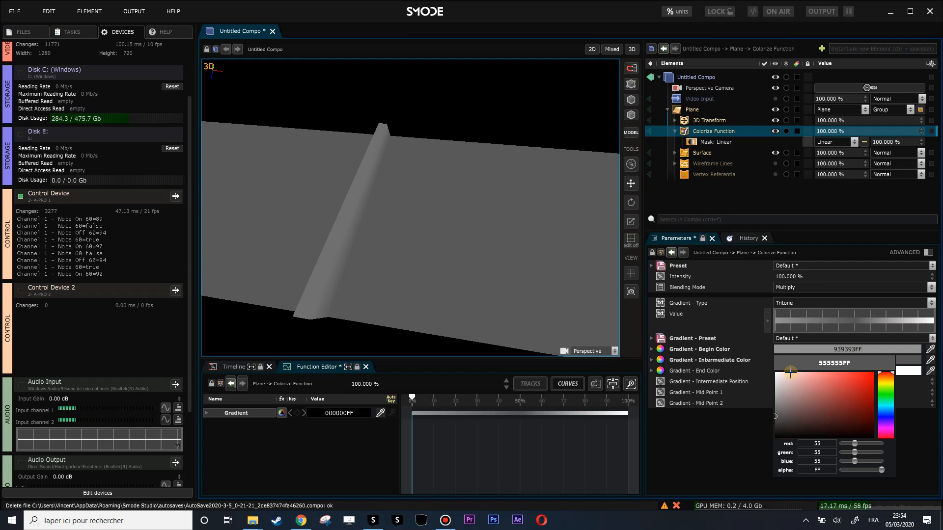
{"action": "left_click", "coordinate": [796, 303]}
{"action": "left_click", "coordinate": [799, 343]}
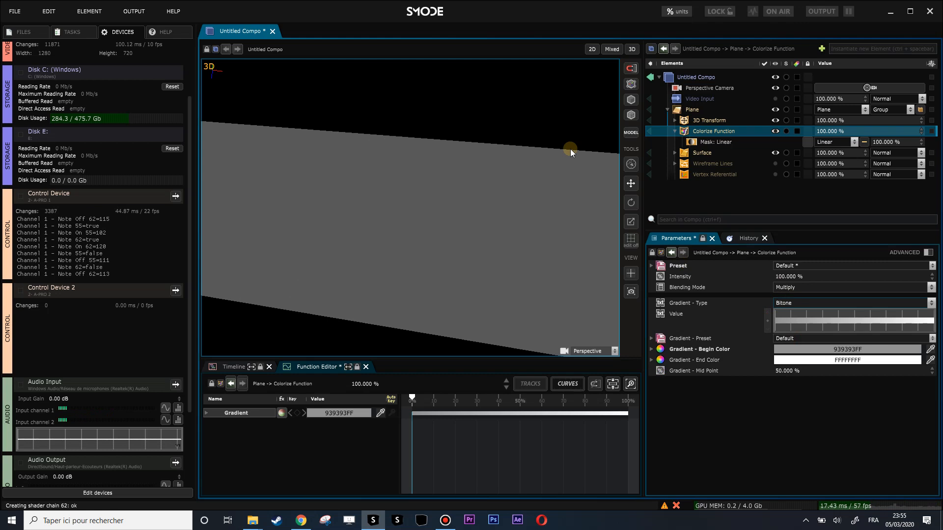
Switch the viewport to 2D and set the Plane's height to 4.0293 m.
{"action": "left_click", "coordinate": [592, 49]}
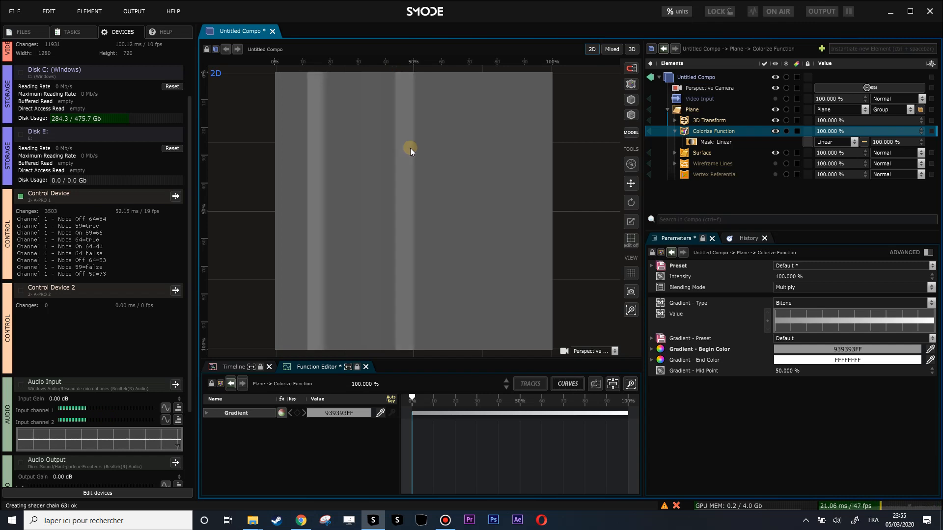
{"action": "scroll", "coordinate": [408, 148], "scroll_direction": "up", "scroll_amount": 1}
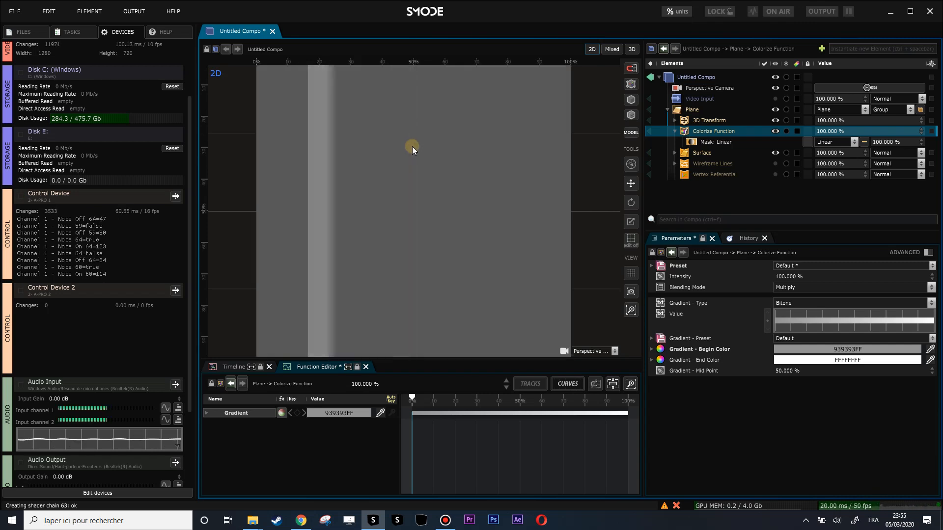
{"action": "scroll", "coordinate": [397, 104], "scroll_direction": "down", "scroll_amount": 1}
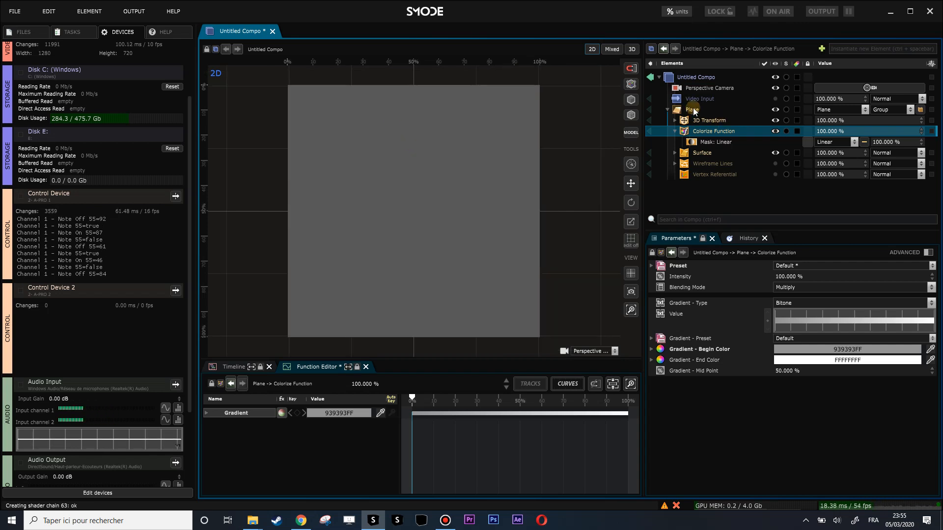
{"action": "left_click", "coordinate": [693, 109]}
{"action": "mouse_move", "coordinate": [875, 300]}
{"action": "left_mouse_down"}
{"action": "mouse_move", "coordinate": [875, 324]}
{"action": "mouse_move", "coordinate": [875, 300]}
{"action": "left_mouse_up"}
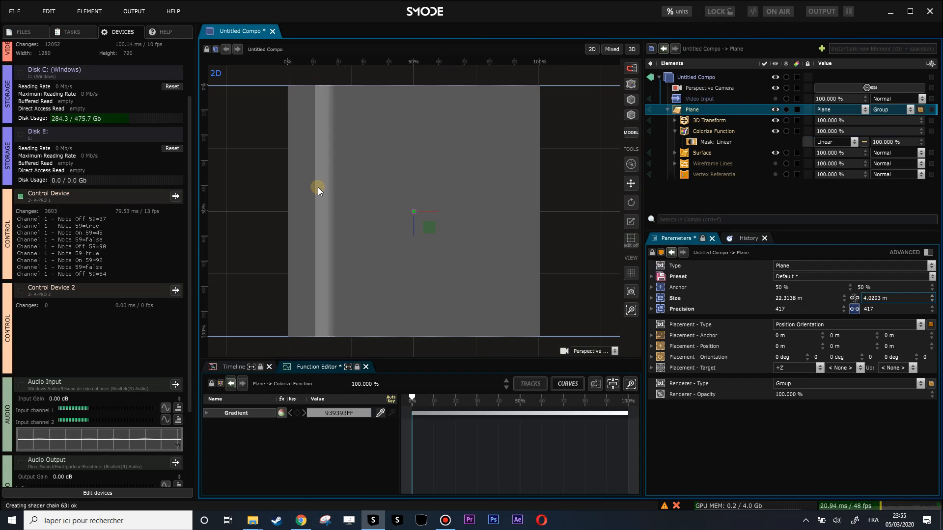
Expand the 3D Transform and add a Uniform texture layer mask to it.
{"action": "left_click", "coordinate": [675, 120]}
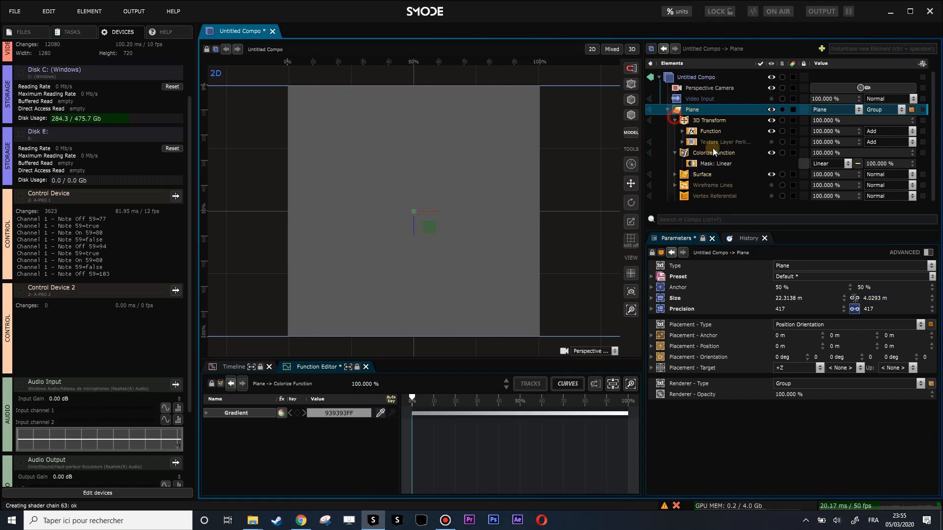
{"action": "left_click", "coordinate": [705, 121]}
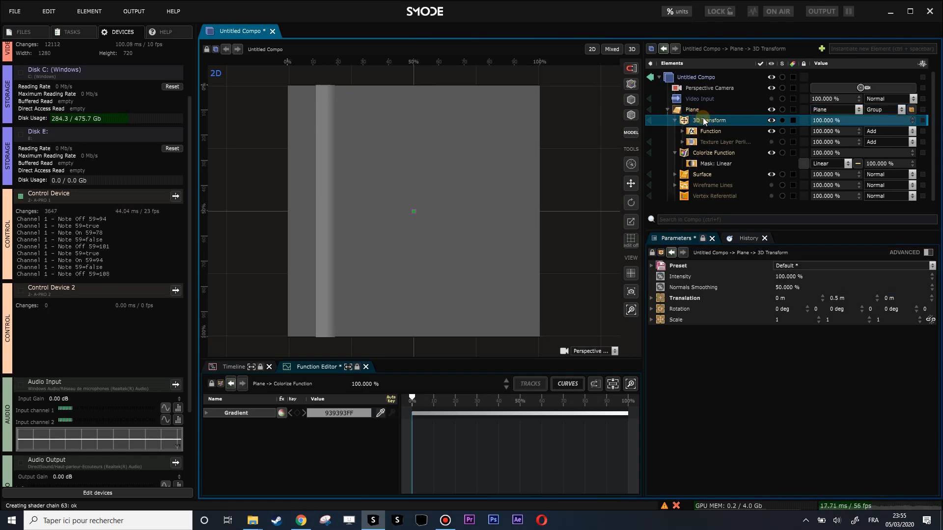
{"action": "right_click", "coordinate": [704, 121]}
{"action": "mouse_move", "coordinate": [687, 154]}
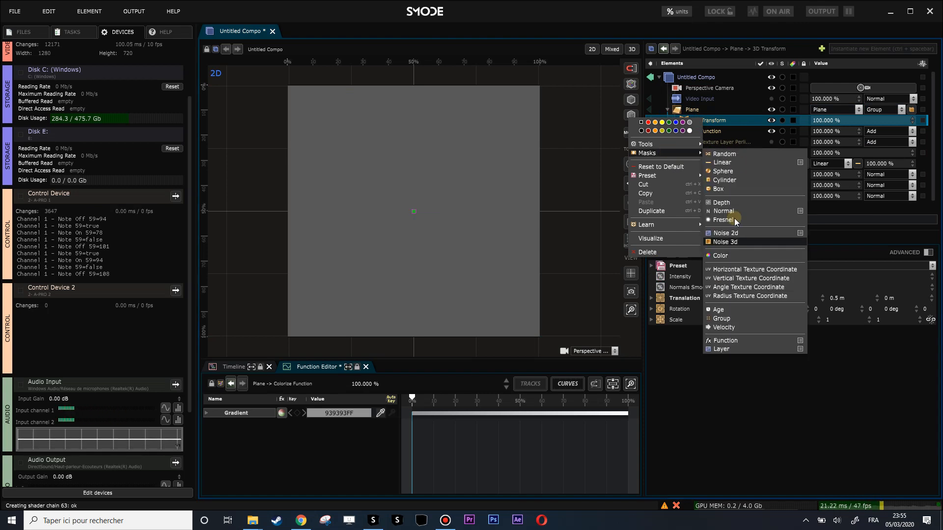
{"action": "left_click", "coordinate": [737, 342]}
{"action": "left_click", "coordinate": [711, 140]}
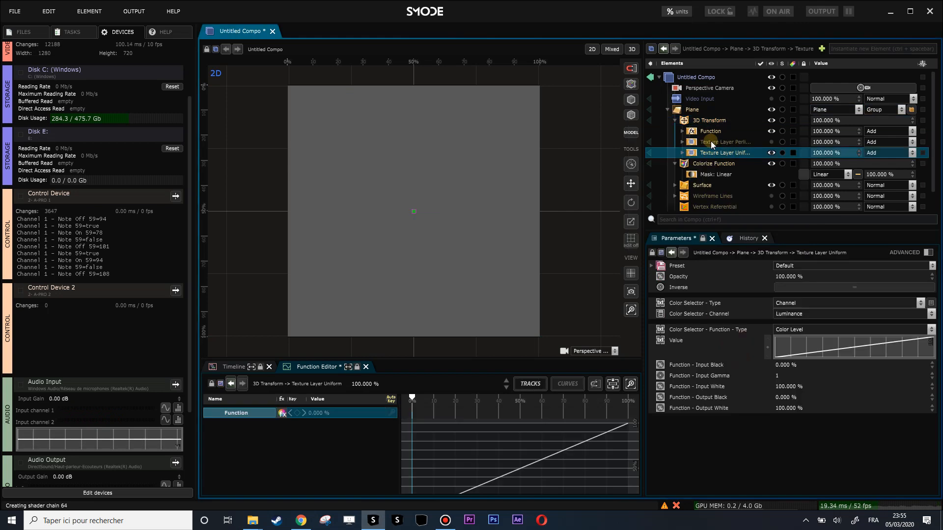
Delete the Perlin texture layer mask and set the Uniform texture layer's blending mode to Multiply.
{"action": "key", "text": "Delete"}
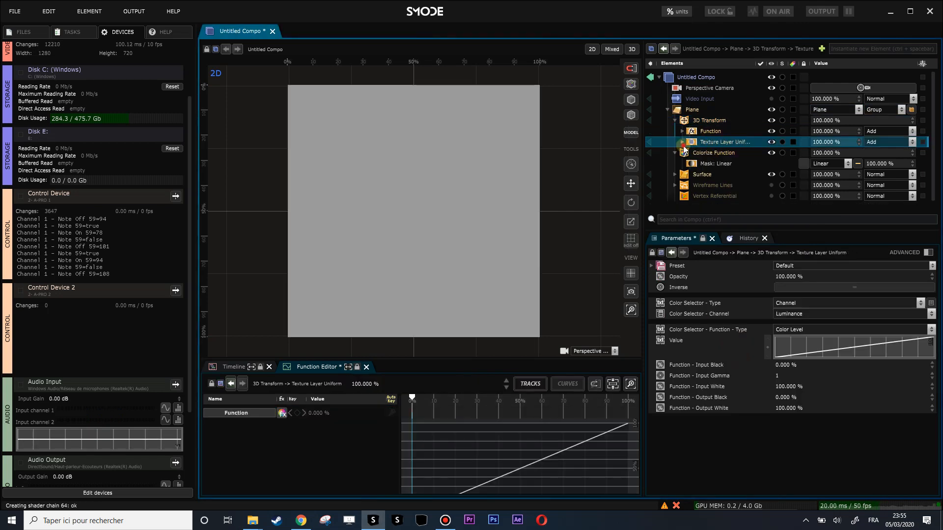
{"action": "left_click", "coordinate": [687, 140]}
{"action": "left_click", "coordinate": [883, 142]}
{"action": "left_click", "coordinate": [883, 171]}
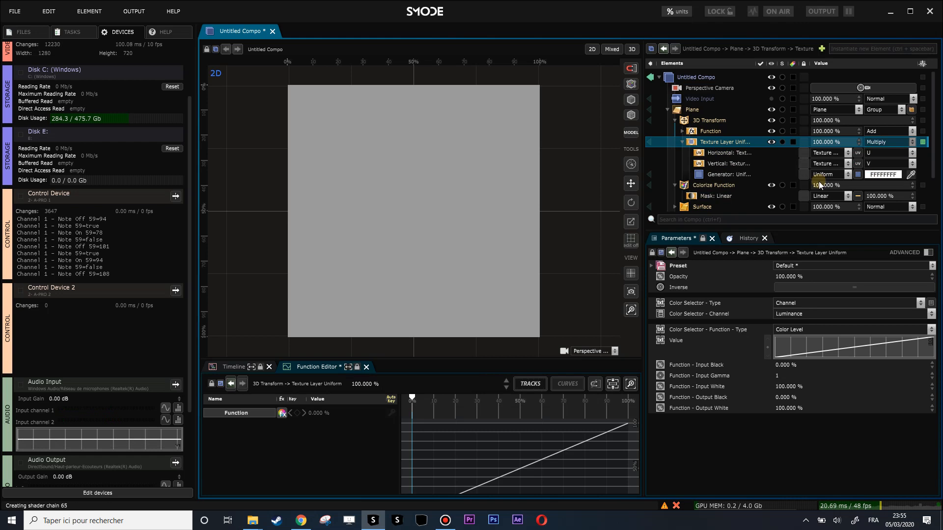
Change the texture layer's generator from Uniform to Gradient and set the gradient type to Linear.
{"action": "left_click", "coordinate": [729, 176]}
{"action": "left_click", "coordinate": [825, 176]}
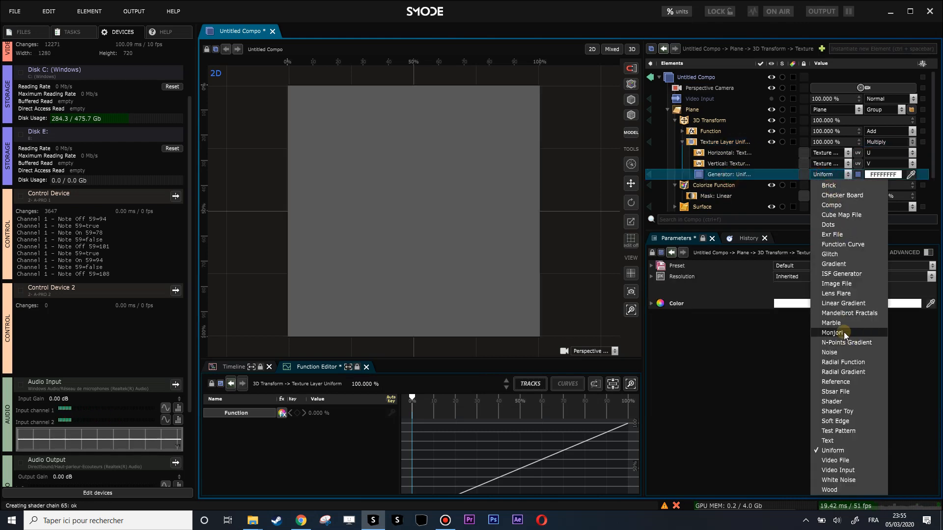
{"action": "left_click", "coordinate": [844, 265]}
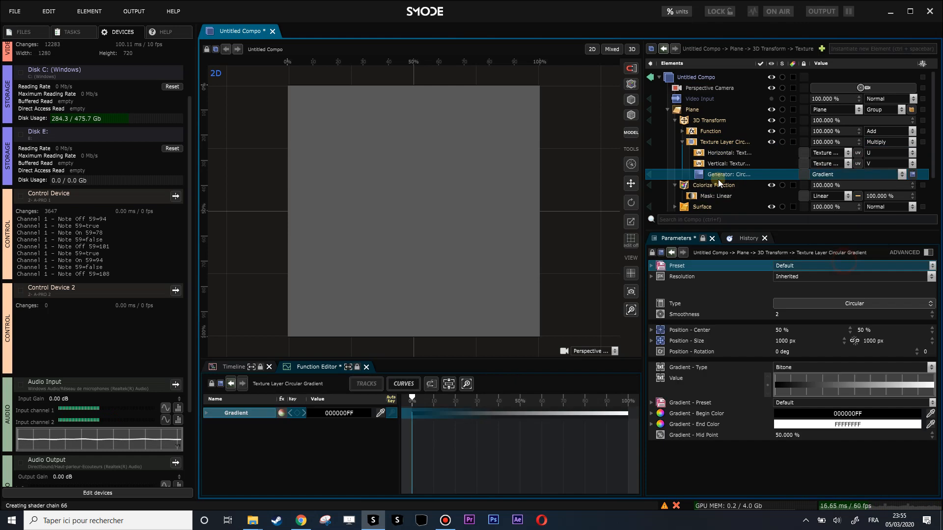
{"action": "left_click", "coordinate": [842, 310]}
{"action": "left_click", "coordinate": [906, 260]}
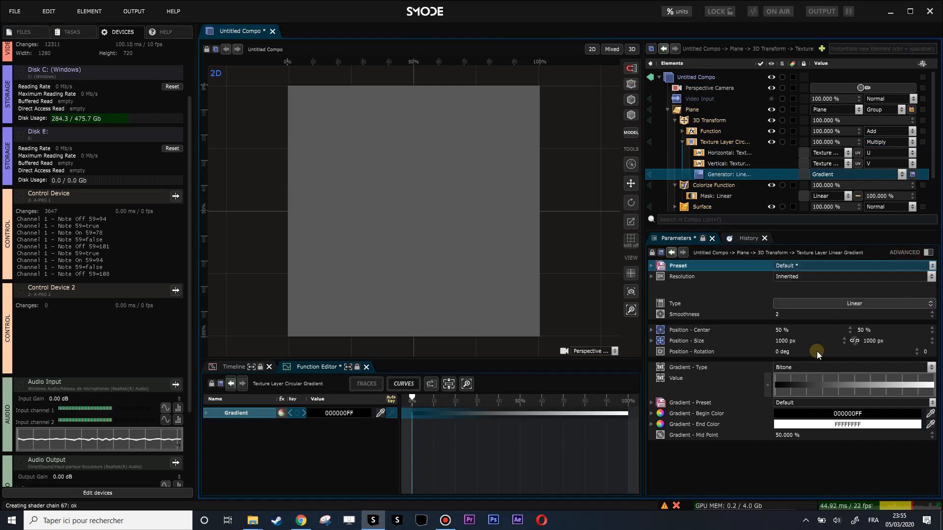
Make the generator's gradient Tritone with intermediate color FFFFFFFF and end color 000000FF.
{"action": "left_click", "coordinate": [813, 367]}
{"action": "left_click", "coordinate": [815, 418]}
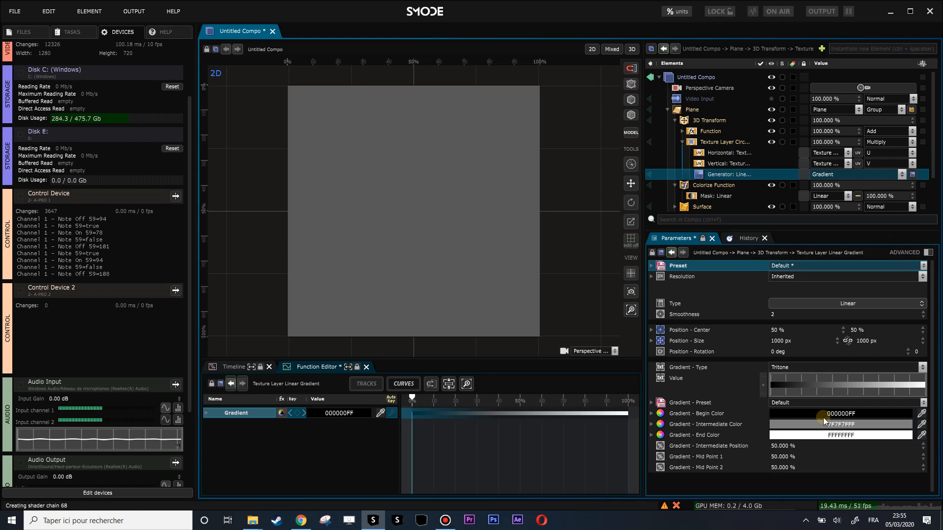
{"action": "left_click", "coordinate": [825, 424]}
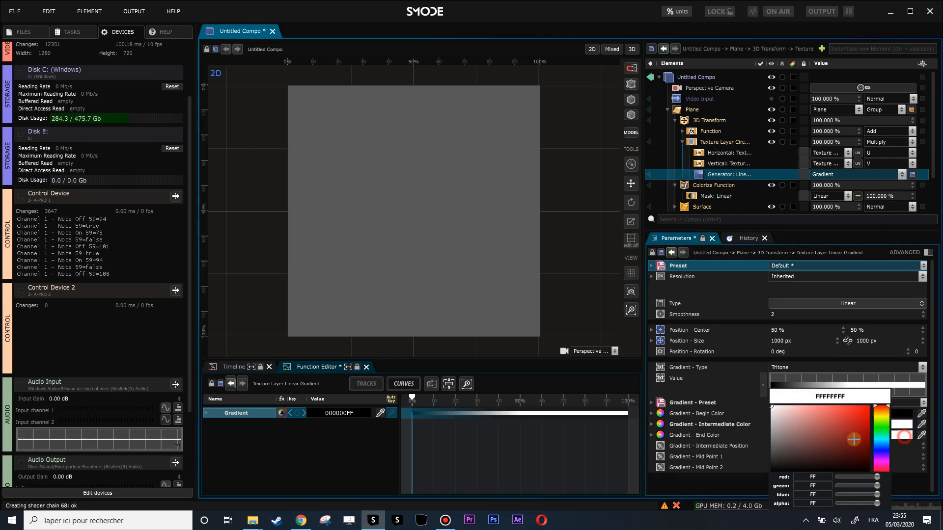
{"action": "left_click", "coordinate": [781, 471]}
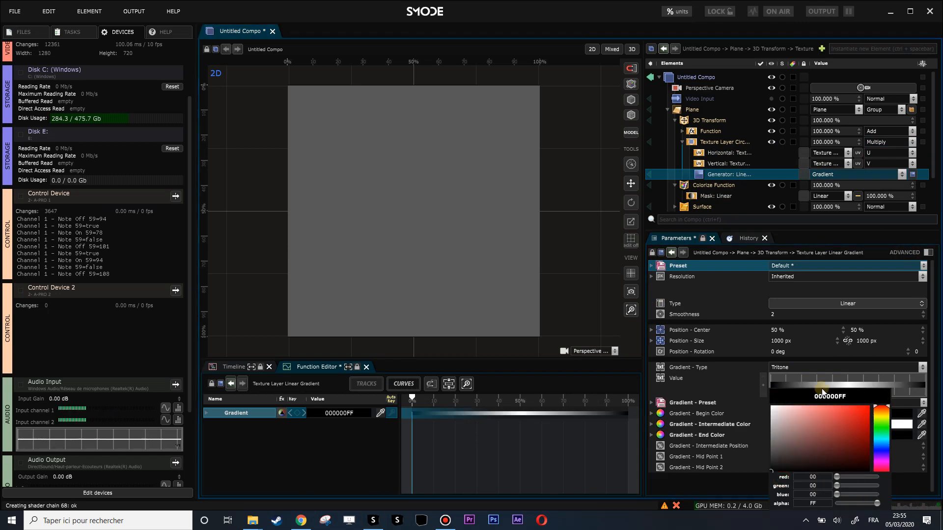
Check the texture layer's vertical coordinate and visualize its Linear Gradient generator on its own.
{"action": "left_click", "coordinate": [708, 166]}
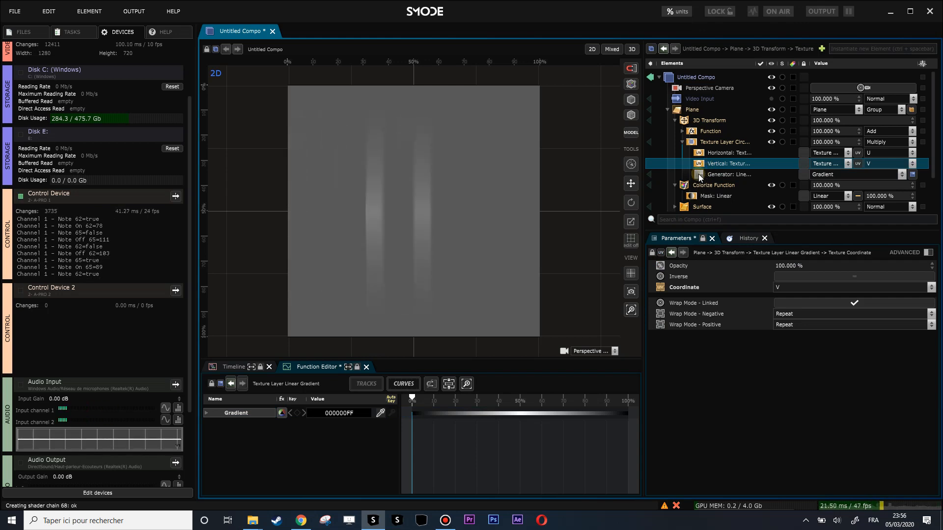
{"action": "left_click", "coordinate": [711, 176]}
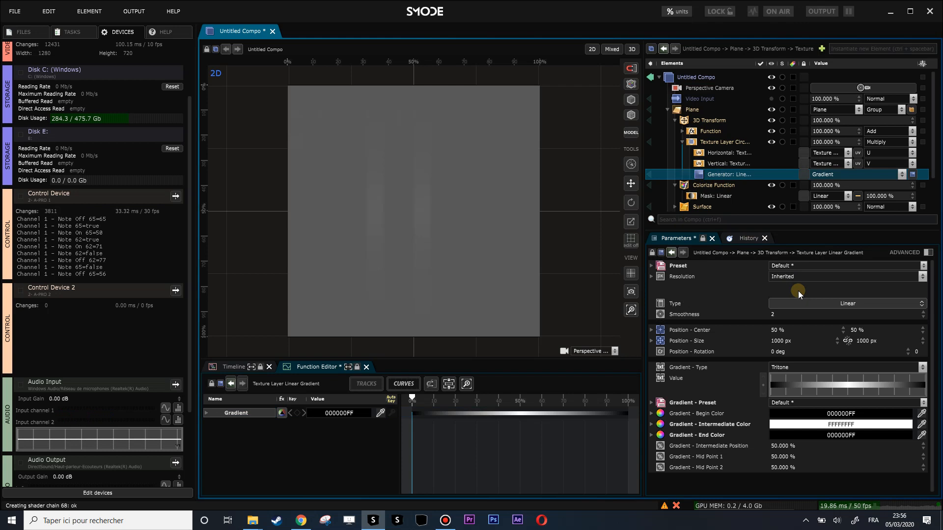
{"action": "left_click", "coordinate": [707, 78]}
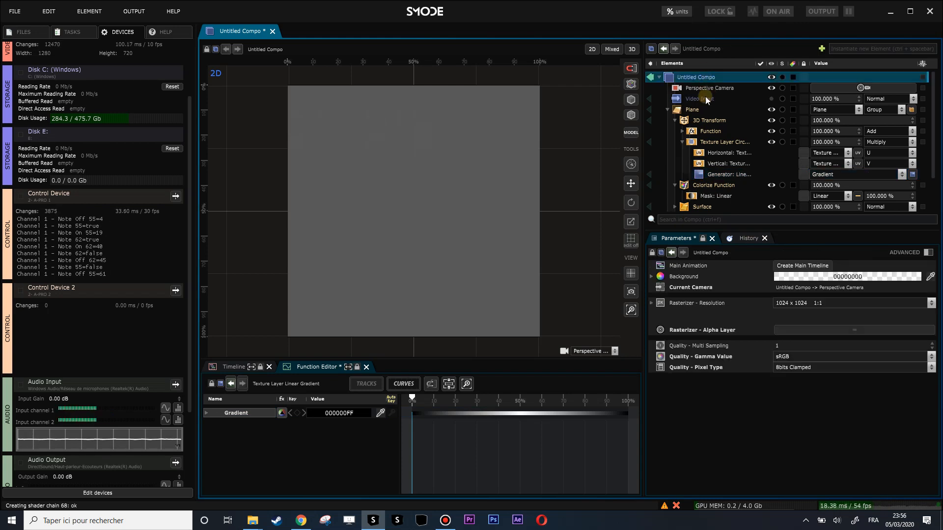
{"action": "left_click", "coordinate": [709, 174]}
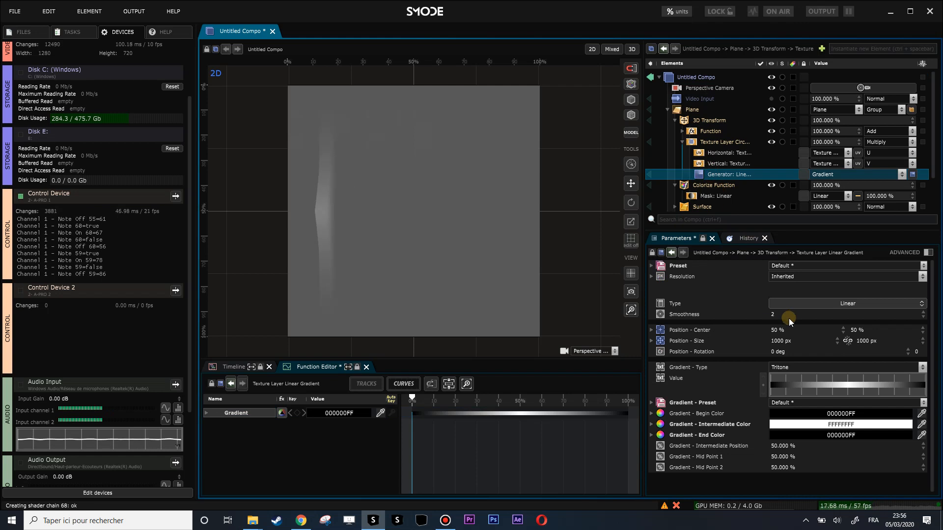
{"action": "left_click", "coordinate": [649, 174]}
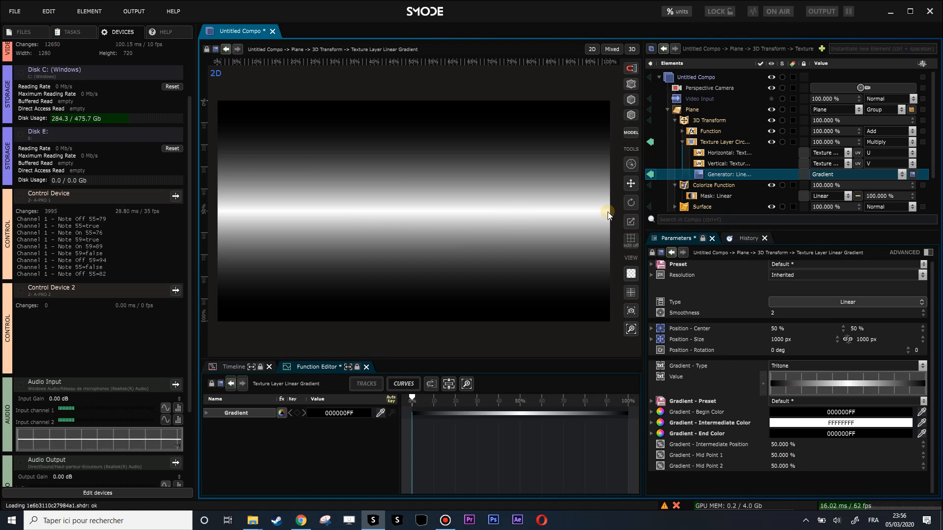
Restore the linear generator's gradient to its default black-to-white colors, keeping the Tritone type.
{"action": "left_click", "coordinate": [844, 302]}
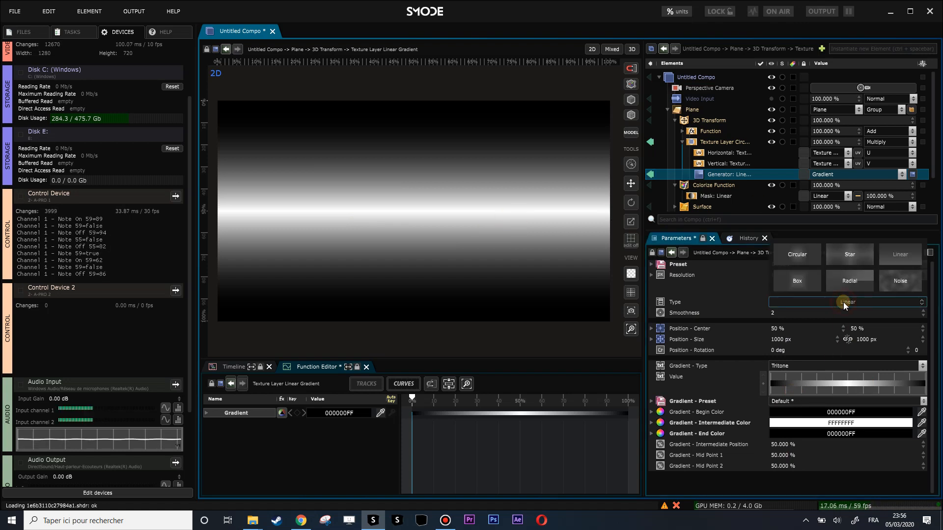
{"action": "right_click", "coordinate": [714, 175]}
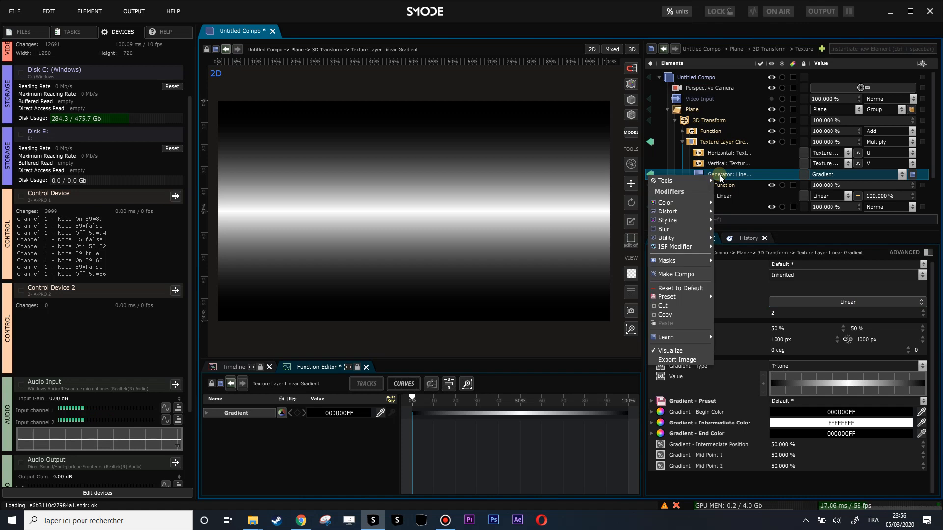
{"action": "left_click", "coordinate": [666, 287]}
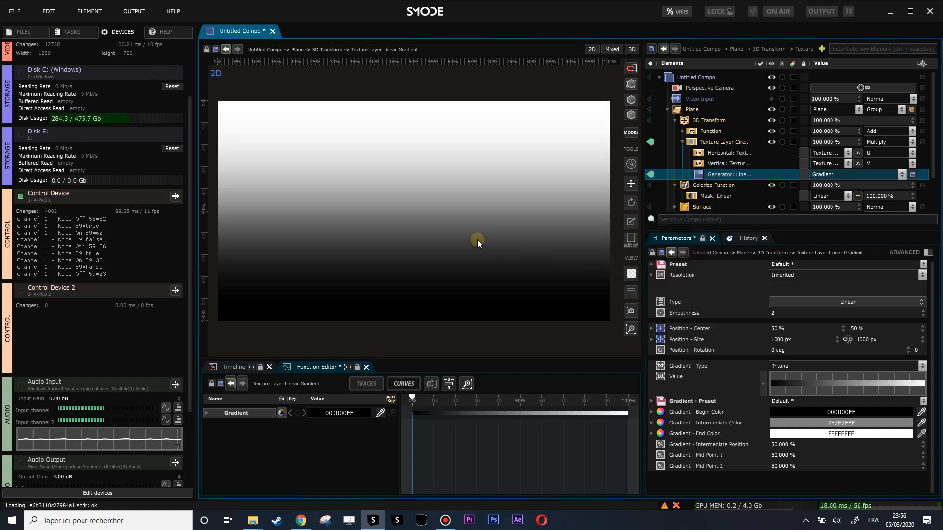
Add a 2D Transform modifier to the gradient generator, unlink its frame scale and set the vertical scale to 50%.
{"action": "right_click", "coordinate": [715, 176]}
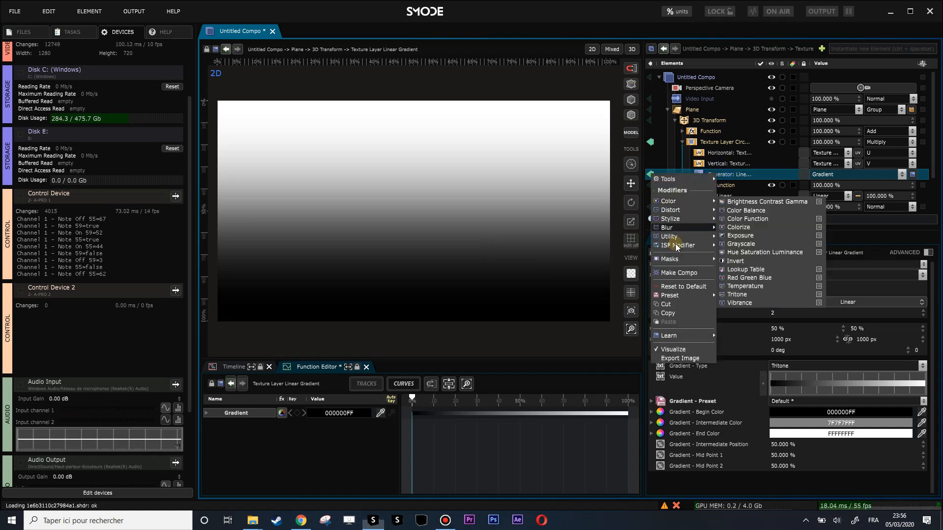
{"action": "mouse_move", "coordinate": [676, 210]}
{"action": "left_click", "coordinate": [739, 208]}
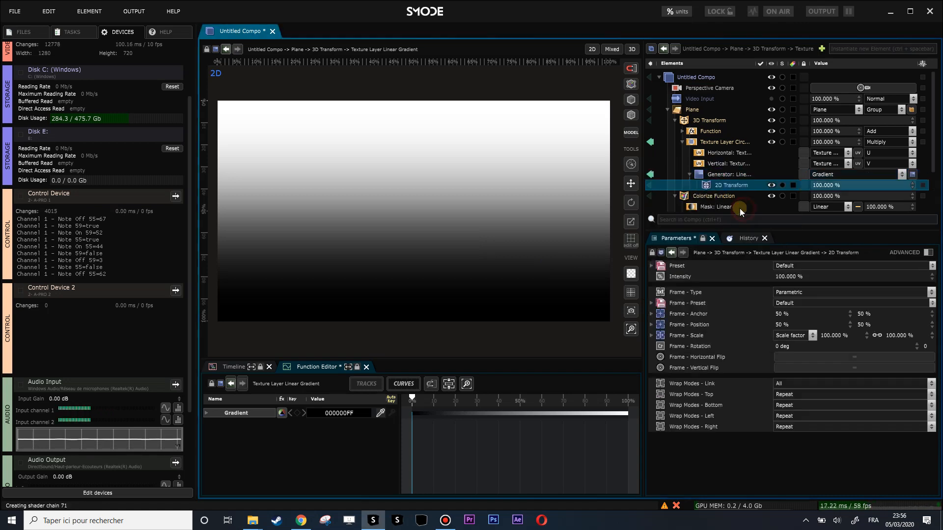
{"action": "left_click", "coordinate": [878, 336]}
{"action": "double_click", "coordinate": [894, 335]}
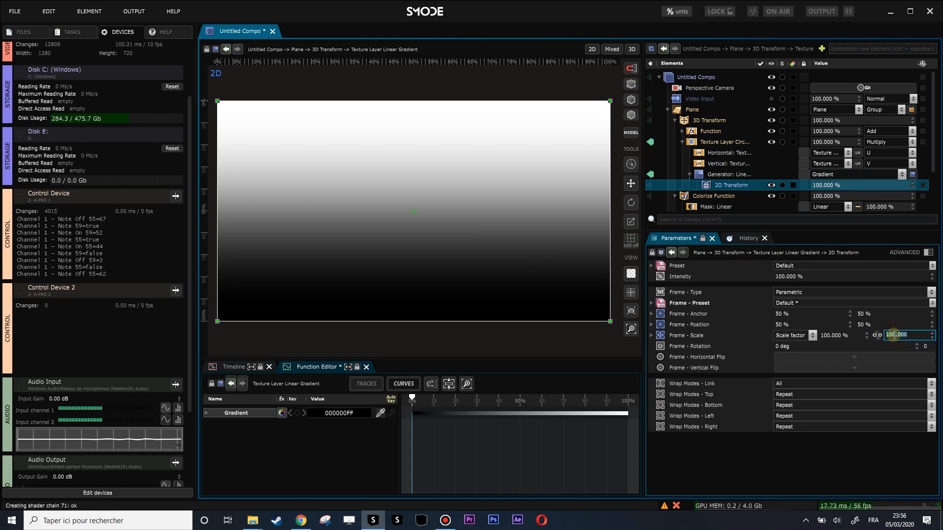
{"action": "key", "text": "Return"}
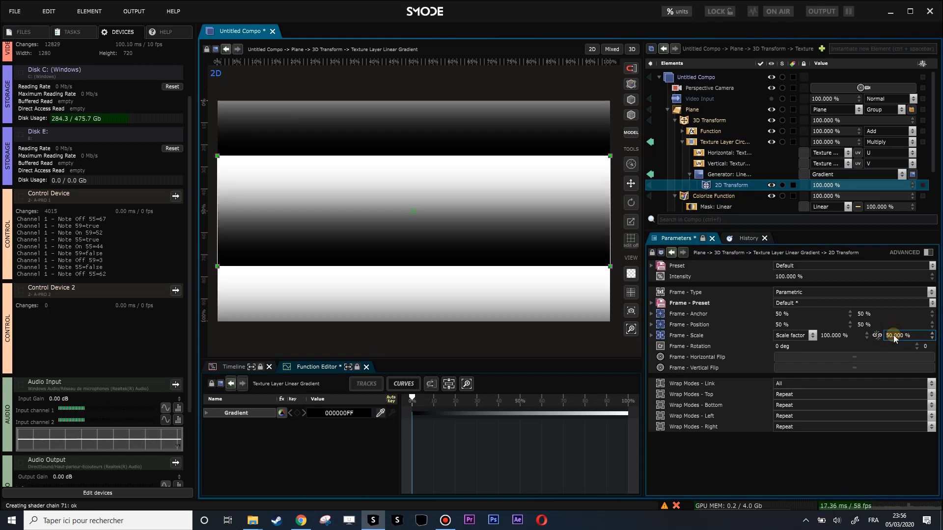
Set all of the 2D Transform's wrap modes to Mirrored Repeat and its vertical frame position to 75%.
{"action": "left_click", "coordinate": [855, 384]}
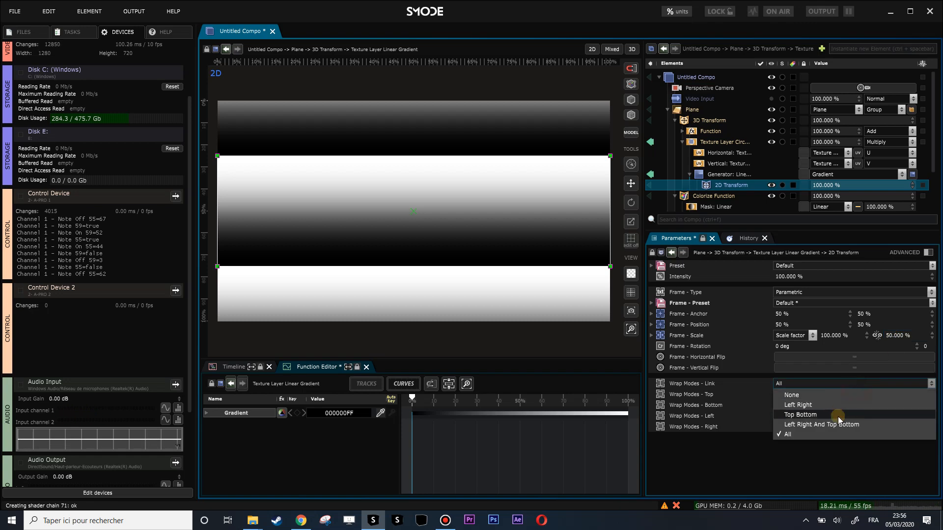
{"action": "left_click", "coordinate": [806, 416]}
{"action": "left_click", "coordinate": [806, 416]}
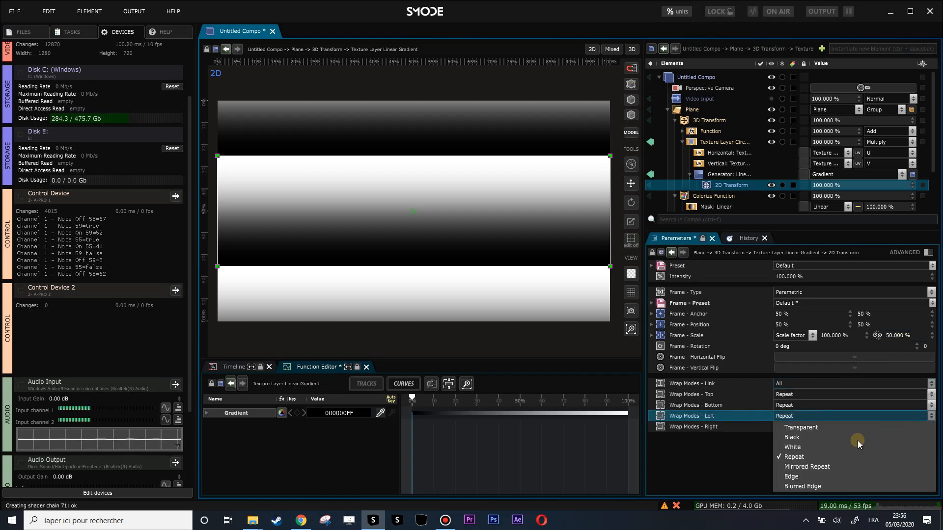
{"action": "left_click", "coordinate": [838, 467]}
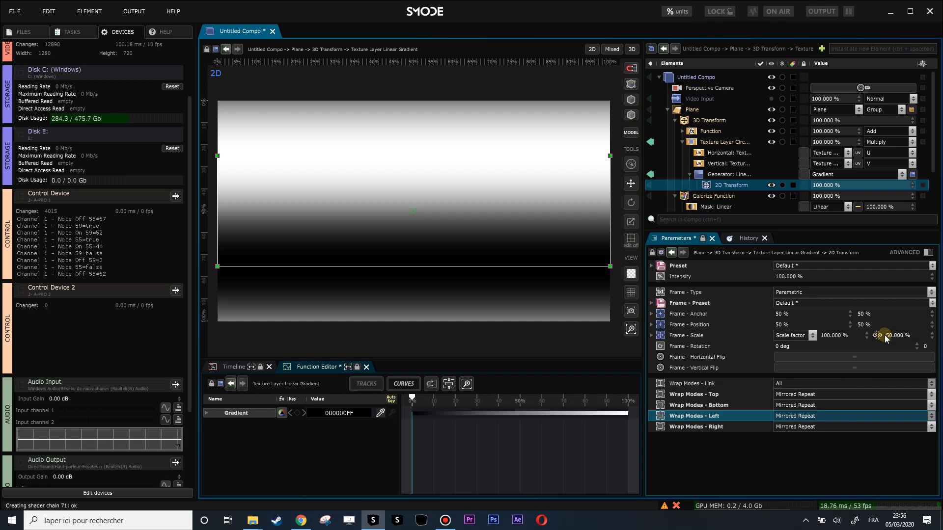
{"action": "mouse_move", "coordinate": [867, 324]}
{"action": "left_mouse_down"}
{"action": "mouse_move", "coordinate": [866, 337]}
{"action": "mouse_move", "coordinate": [867, 307]}
{"action": "mouse_move", "coordinate": [873, 323]}
{"action": "left_mouse_up"}
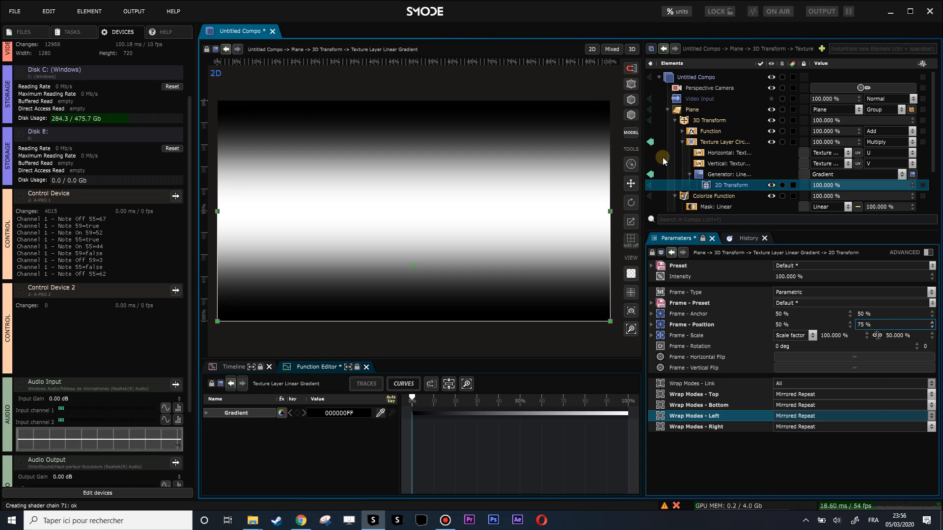
Visualize the whole Untitled Compo again and collapse the Plane in the element tree.
{"action": "left_click", "coordinate": [650, 143]}
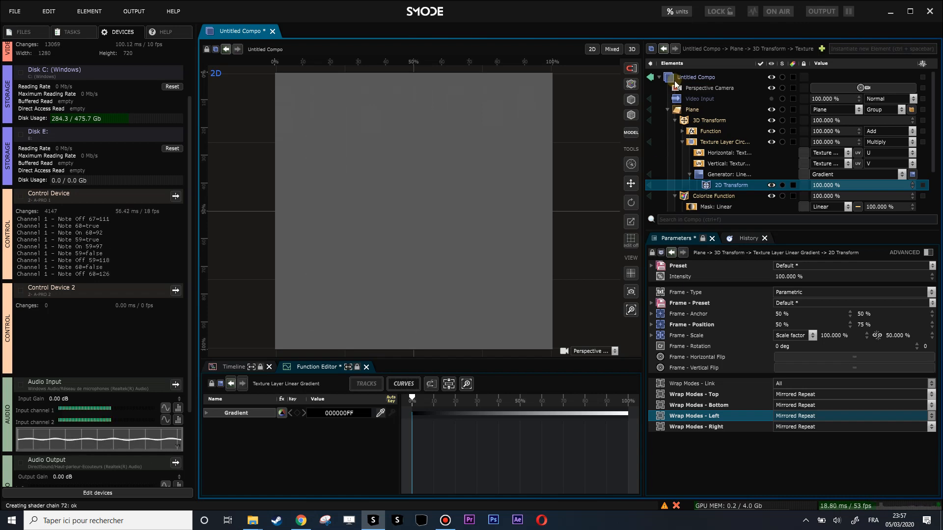
{"action": "left_click", "coordinate": [673, 108]}
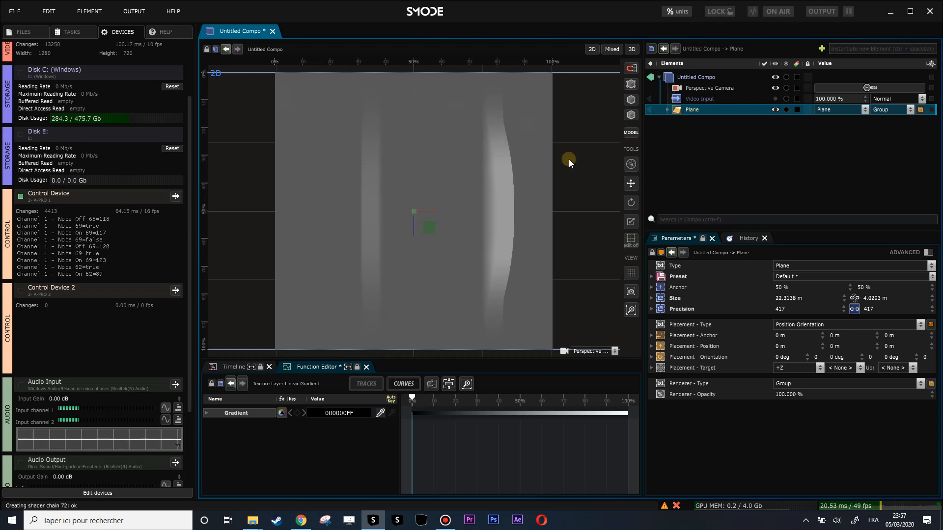
Expand the Plane and try a Y translation of -0.24 m on its 3D Transform.
{"action": "left_click", "coordinate": [667, 109]}
{"action": "left_click", "coordinate": [695, 123]}
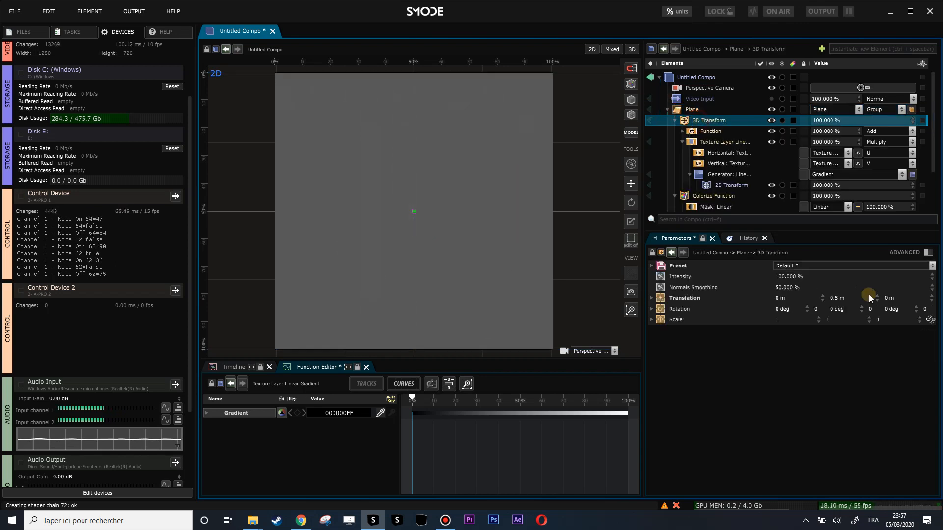
{"action": "mouse_move", "coordinate": [843, 298]}
{"action": "left_mouse_down"}
{"action": "mouse_move", "coordinate": [843, 312]}
{"action": "mouse_move", "coordinate": [851, 303]}
{"action": "left_mouse_up"}
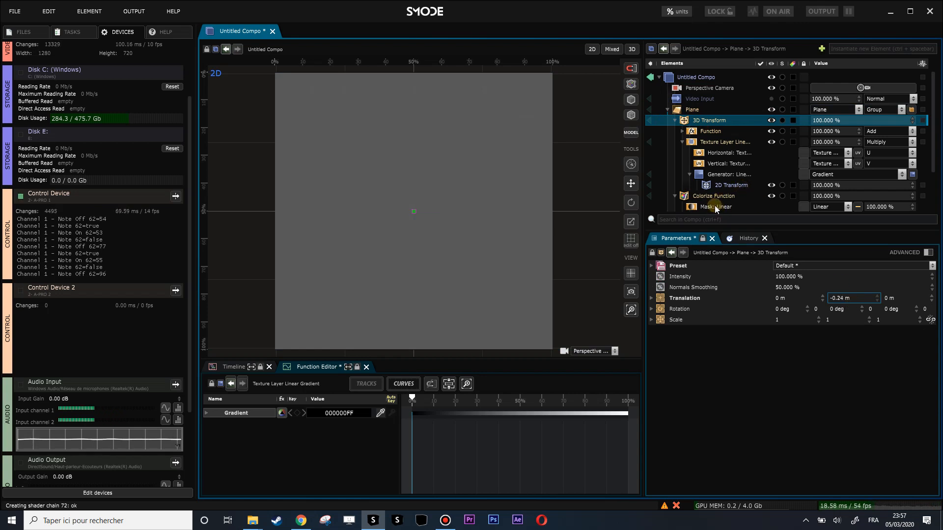
Set the Segment End Y value of the Colorize Function's Linear mask to 0.41 m.
{"action": "scroll", "coordinate": [715, 202], "scroll_direction": "down", "scroll_amount": 2}
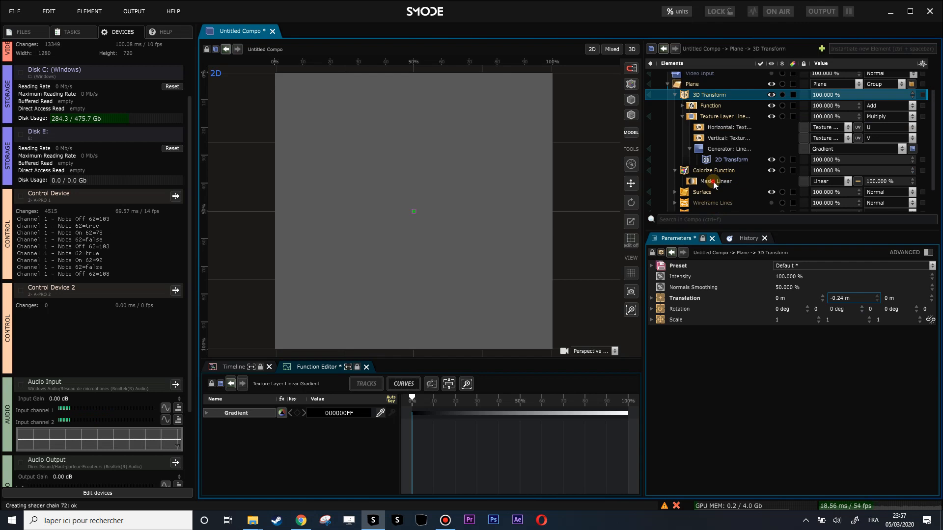
{"action": "left_click", "coordinate": [712, 181]}
{"action": "left_click_drag", "start_coordinate": [851, 314], "coordinate": [851, 331]}
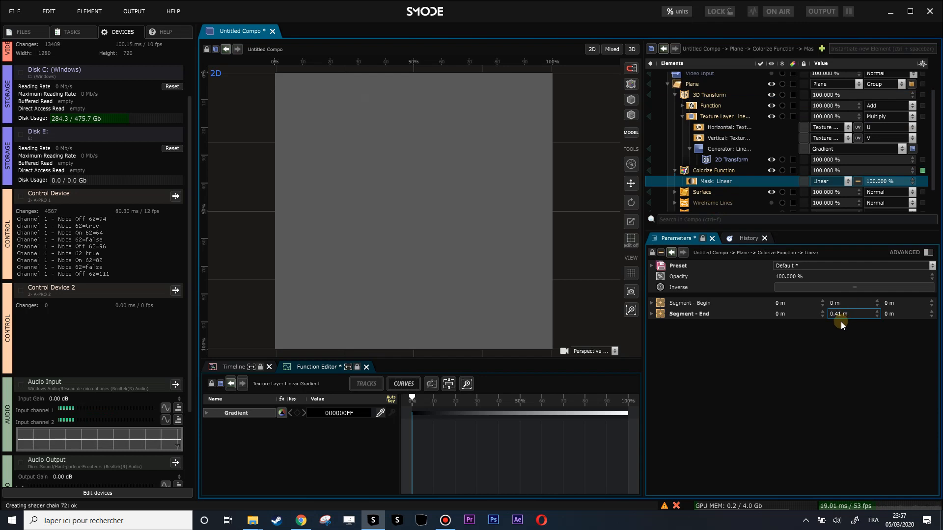
Collapse the Plane and add a Sobel stylize modifier to the composition.
{"action": "left_click", "coordinate": [717, 95]}
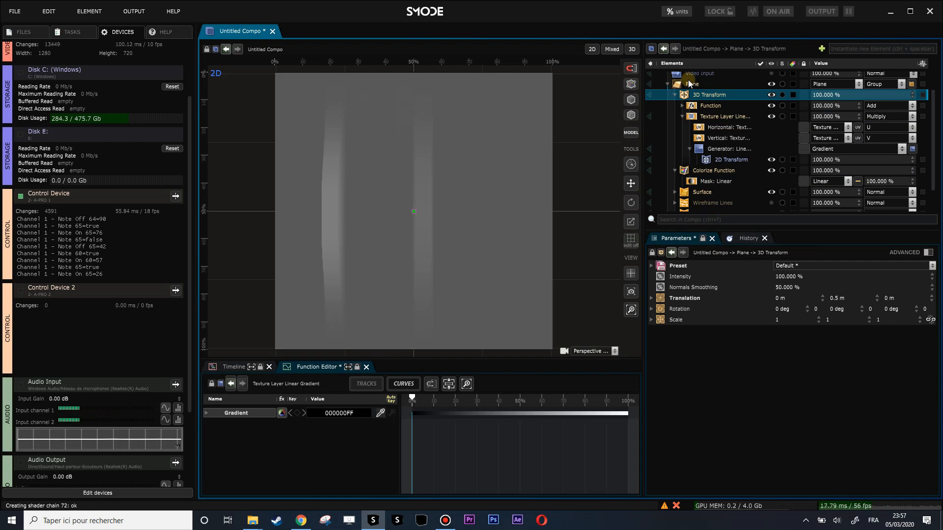
{"action": "left_click", "coordinate": [665, 85]}
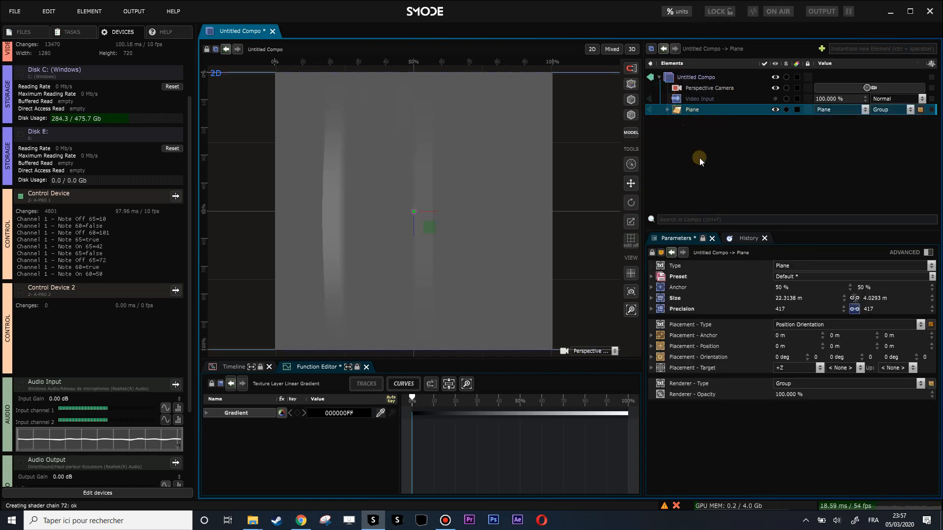
{"action": "right_click", "coordinate": [683, 137]}
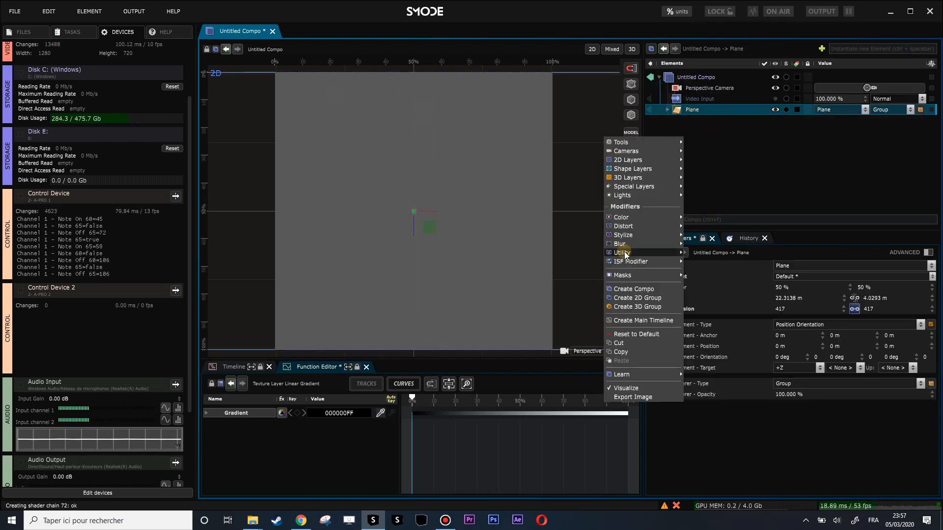
{"action": "mouse_move", "coordinate": [637, 236]}
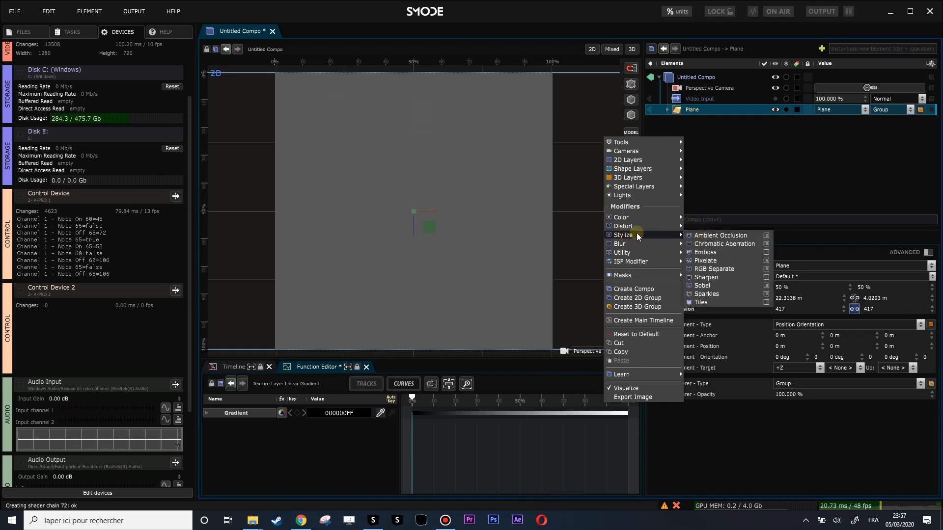
{"action": "left_click", "coordinate": [728, 287]}
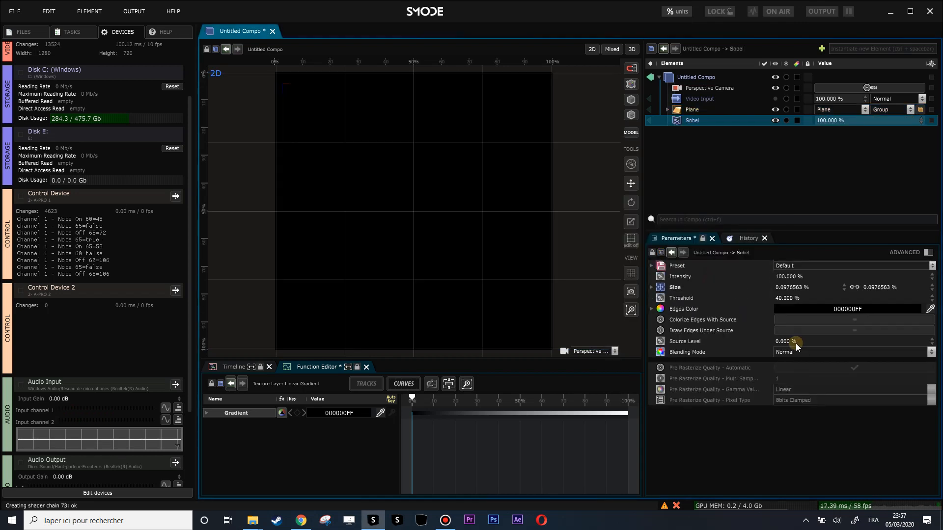
Set the Sobel modifier's Source Level to 100 % and its Threshold to 32 %.
{"action": "left_click_drag", "start_coordinate": [791, 342], "coordinate": [832, 396]}
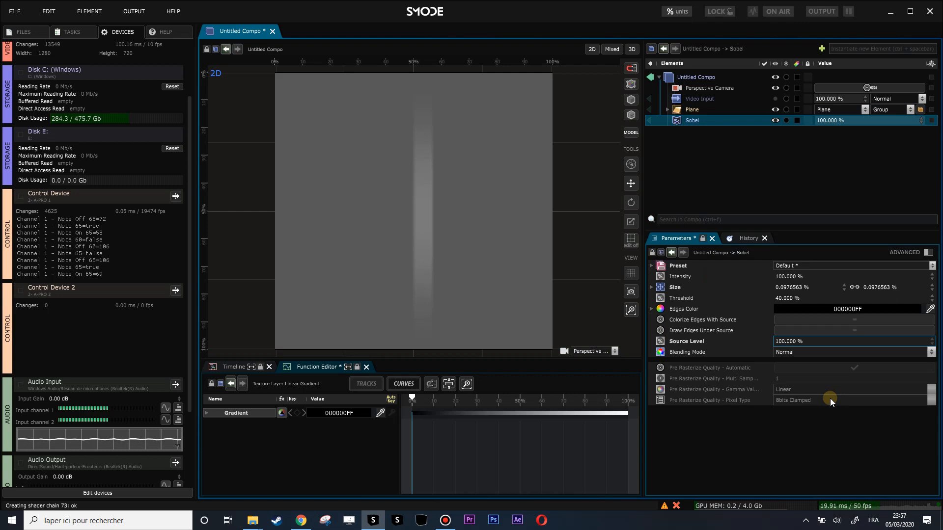
{"action": "mouse_move", "coordinate": [791, 298]}
{"action": "left_mouse_down"}
{"action": "mouse_move", "coordinate": [812, 298]}
{"action": "mouse_move", "coordinate": [792, 297]}
{"action": "left_mouse_up"}
{"action": "mouse_move", "coordinate": [876, 287]}
{"action": "left_mouse_down"}
{"action": "mouse_move", "coordinate": [862, 287]}
{"action": "mouse_move", "coordinate": [898, 287]}
{"action": "mouse_move", "coordinate": [861, 286]}
{"action": "left_mouse_up"}
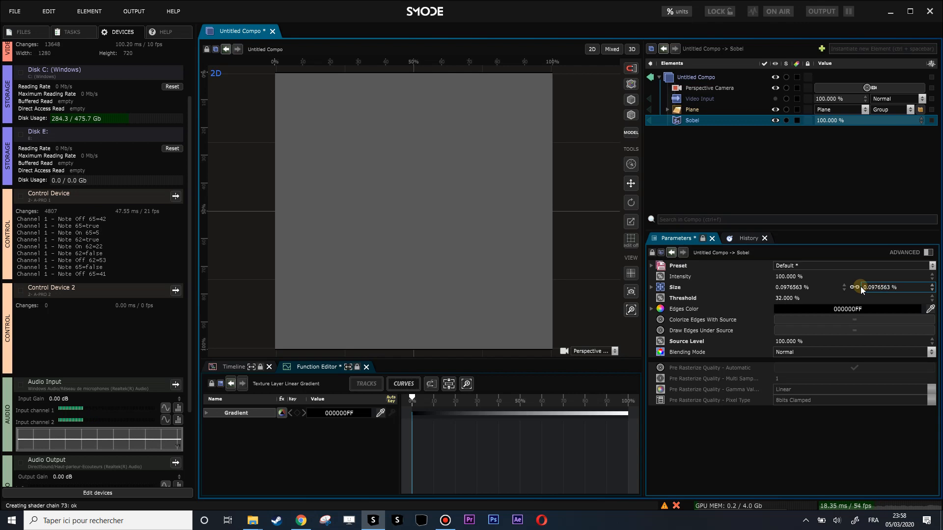
Group the Plane into a new Compo and move the Perspective Camera inside it as that Compo's current camera.
{"action": "left_click", "coordinate": [684, 107]}
{"action": "key", "text": "ctrl+g"}
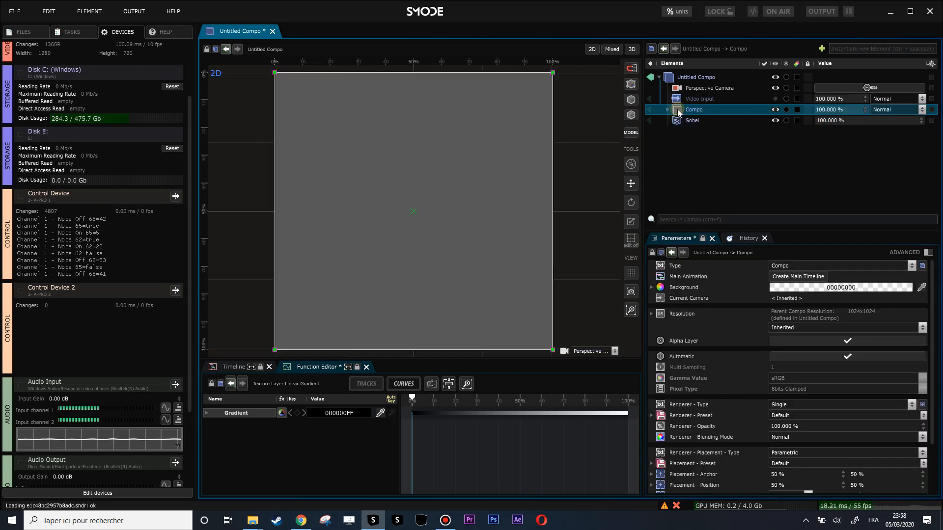
{"action": "left_click", "coordinate": [667, 109]}
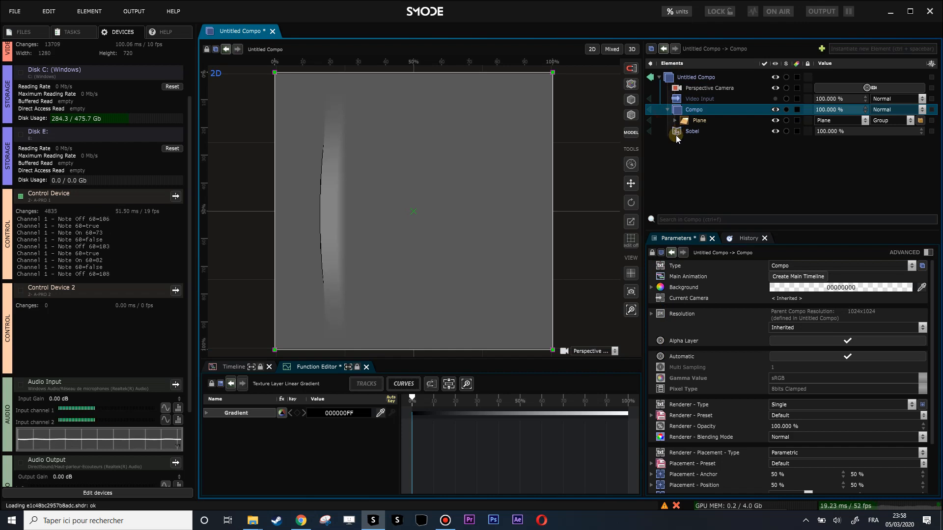
{"action": "left_click_drag", "start_coordinate": [678, 94], "coordinate": [690, 109]}
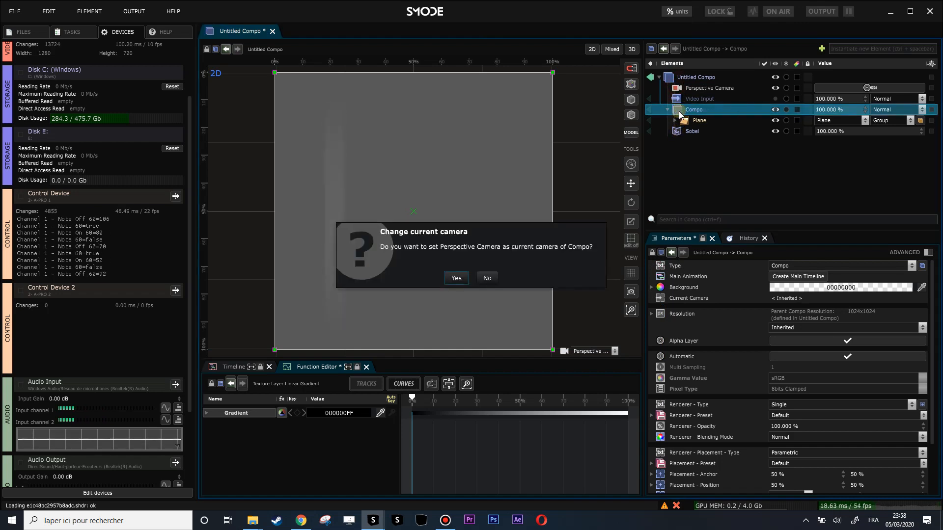
{"action": "left_click", "coordinate": [456, 279]}
Set the Sobel's Threshold to 5.2 % and its linked Size to -0.902344 %, and deactivate the modifier.
{"action": "left_click", "coordinate": [685, 130]}
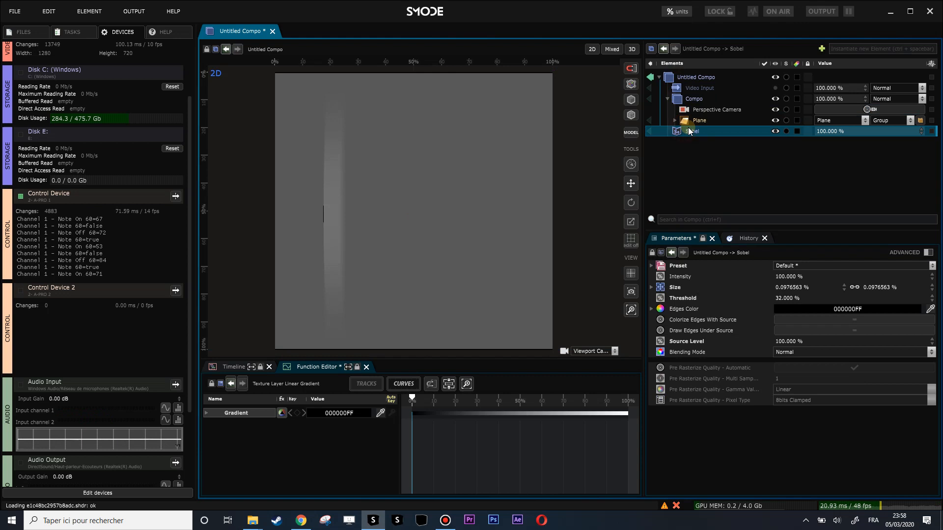
{"action": "mouse_move", "coordinate": [797, 299]}
{"action": "left_mouse_down"}
{"action": "mouse_move", "coordinate": [798, 272]}
{"action": "mouse_move", "coordinate": [797, 324]}
{"action": "mouse_move", "coordinate": [806, 303]}
{"action": "left_mouse_up"}
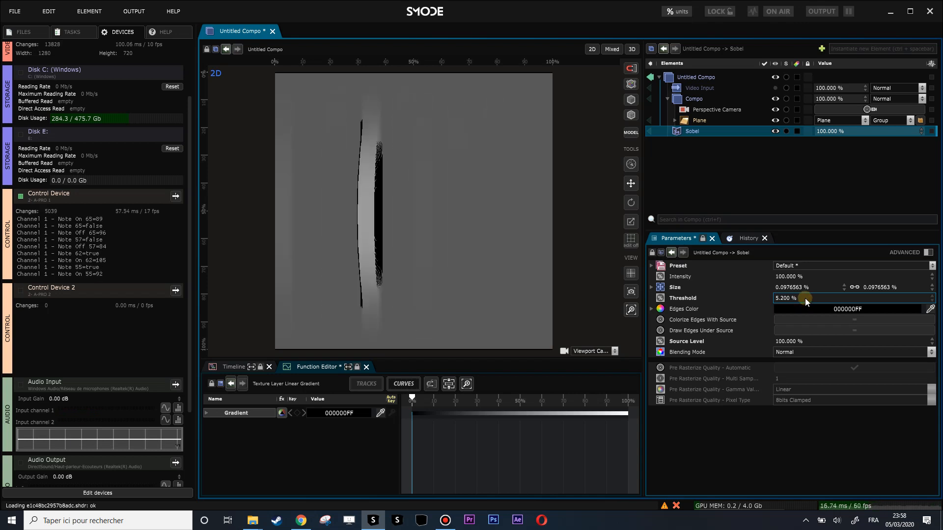
{"action": "left_click_drag", "start_coordinate": [876, 287], "coordinate": [877, 307]}
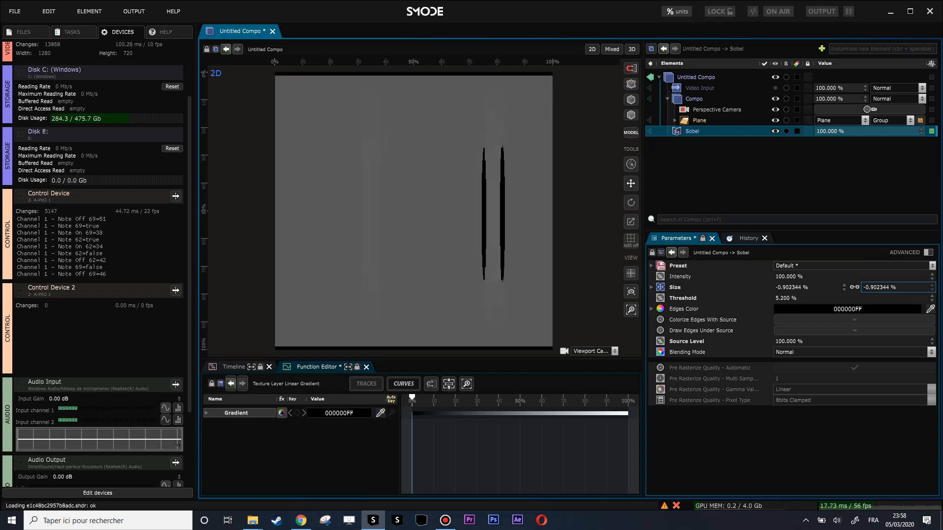
{"action": "left_click", "coordinate": [722, 129]}
{"action": "key", "text": "d"}
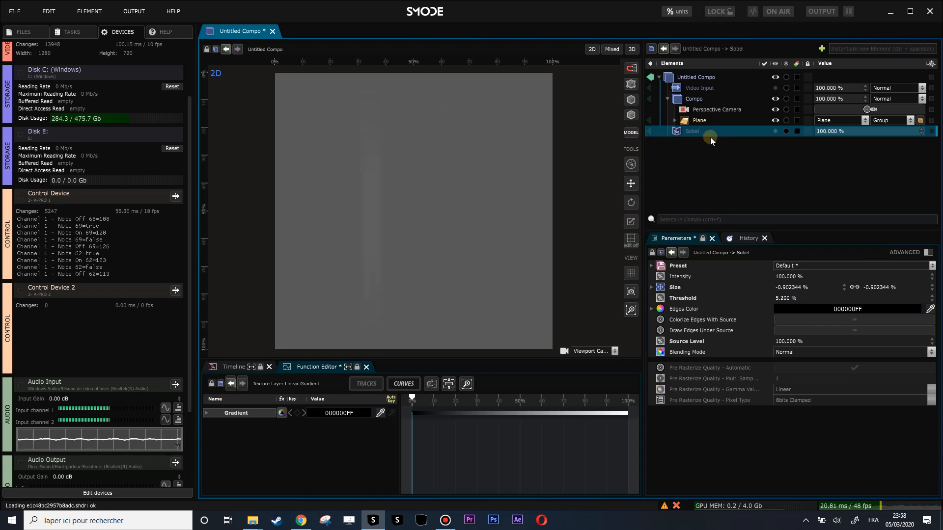
Add a Directional Light to the nested Compo and orient it to -27.2 deg in X and 140.8 deg in Y.
{"action": "right_click", "coordinate": [680, 99]}
{"action": "left_click", "coordinate": [680, 98]}
{"action": "right_click", "coordinate": [680, 98]}
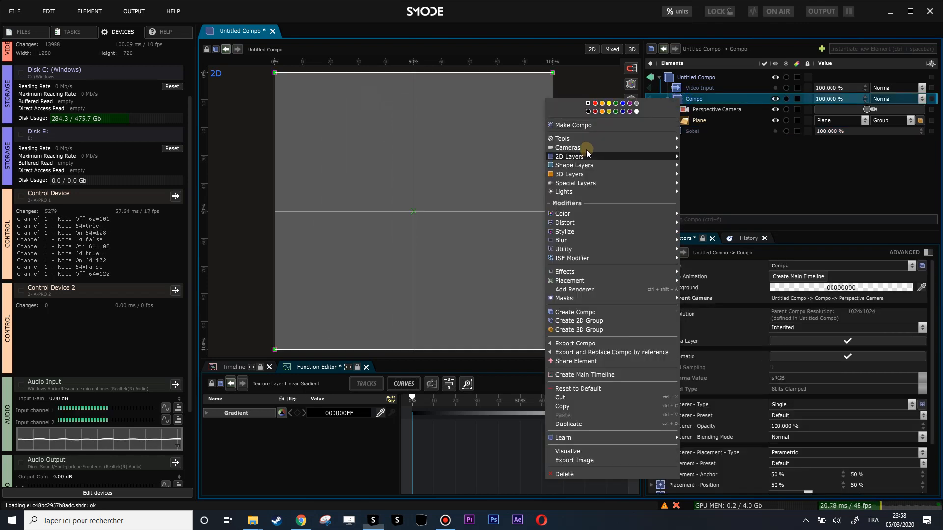
{"action": "mouse_move", "coordinate": [588, 144]}
{"action": "mouse_move", "coordinate": [609, 191]}
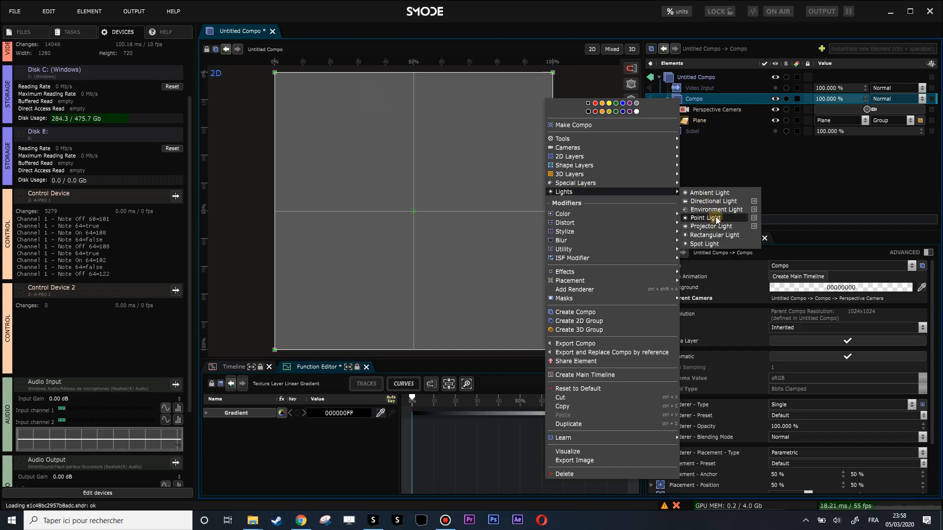
{"action": "left_click", "coordinate": [713, 201]}
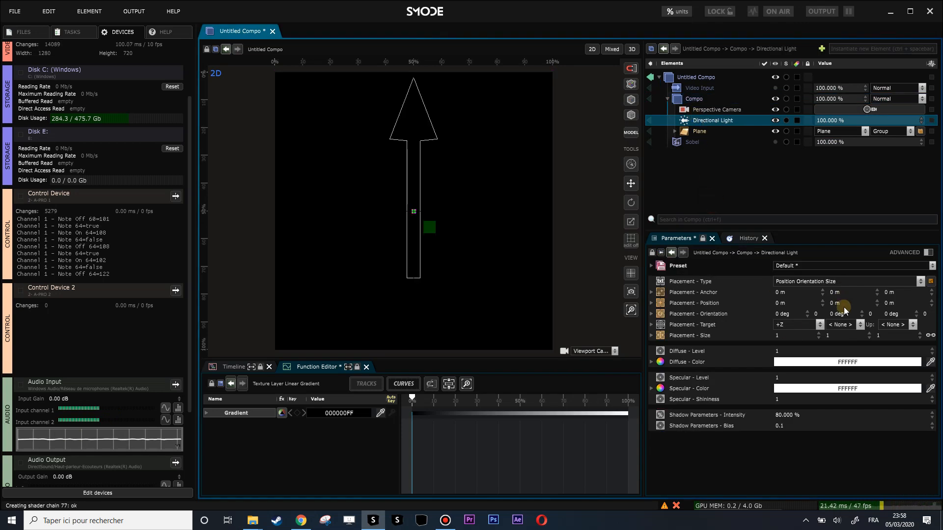
{"action": "mouse_move", "coordinate": [842, 313]}
{"action": "left_mouse_down"}
{"action": "mouse_move", "coordinate": [792, 317]}
{"action": "mouse_move", "coordinate": [833, 319]}
{"action": "mouse_move", "coordinate": [829, 310]}
{"action": "left_mouse_up"}
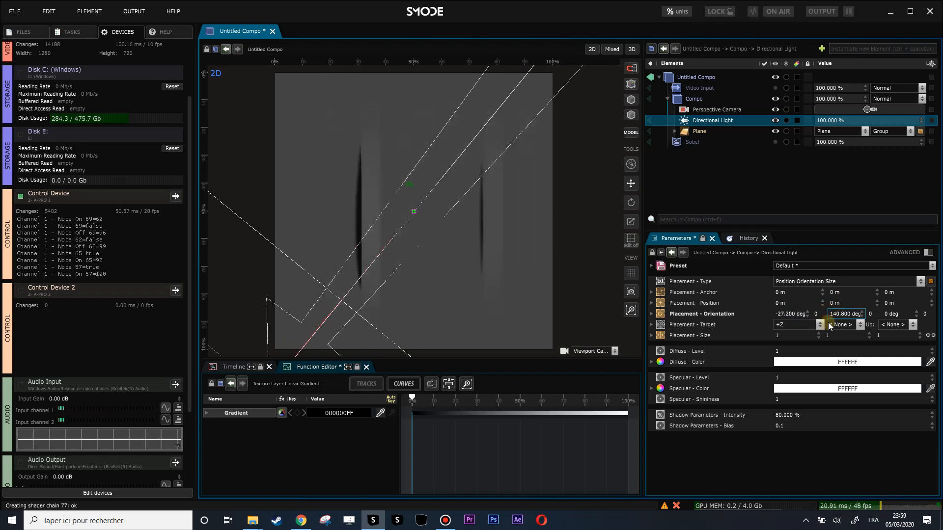
Add an Exposure color modifier to the main composition and set its Exposure to 4.56.
{"action": "right_click", "coordinate": [708, 158]}
{"action": "mouse_move", "coordinate": [662, 242]}
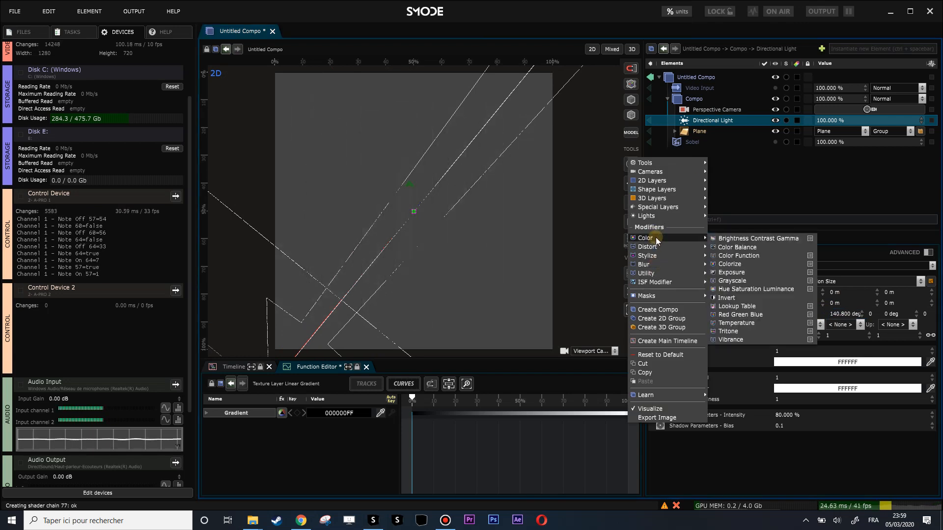
{"action": "left_click", "coordinate": [747, 272]}
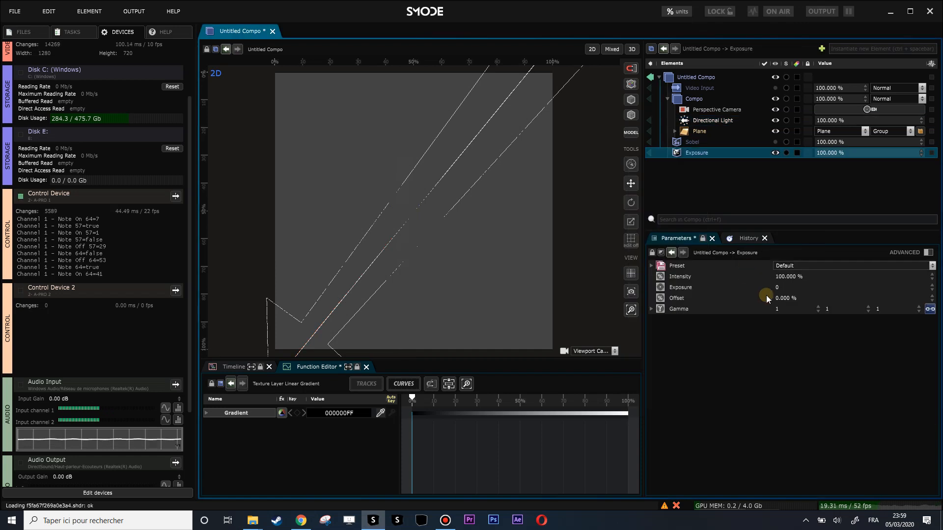
{"action": "left_click_drag", "start_coordinate": [792, 285], "coordinate": [792, 246]}
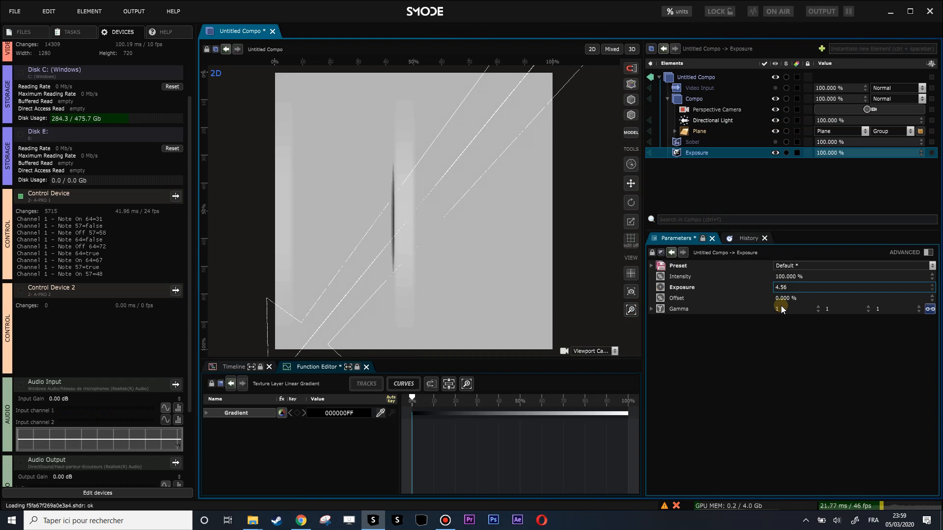
Add a Colorize modifier after the Exposure and set its gradient's Begin Color to the grey 8E8D8DFF.
{"action": "right_click", "coordinate": [682, 180]}
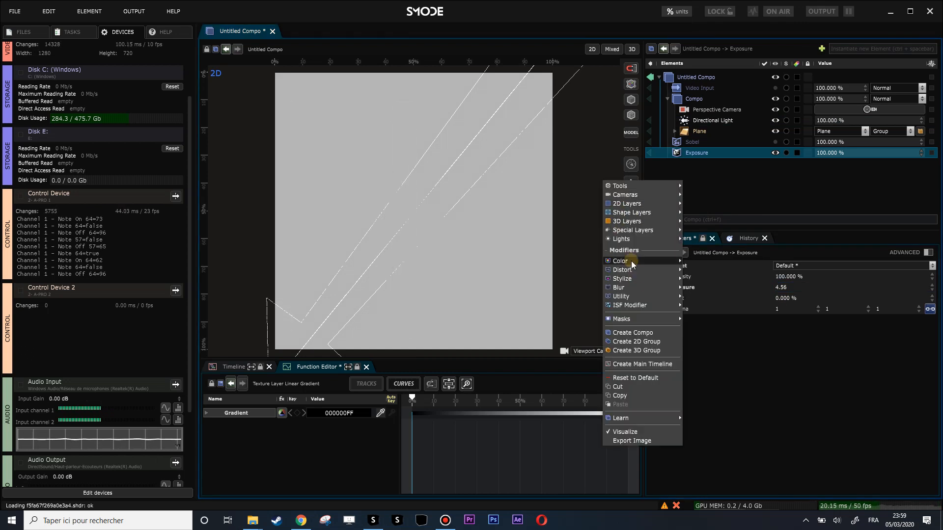
{"action": "mouse_move", "coordinate": [632, 261]}
{"action": "left_click", "coordinate": [719, 286]}
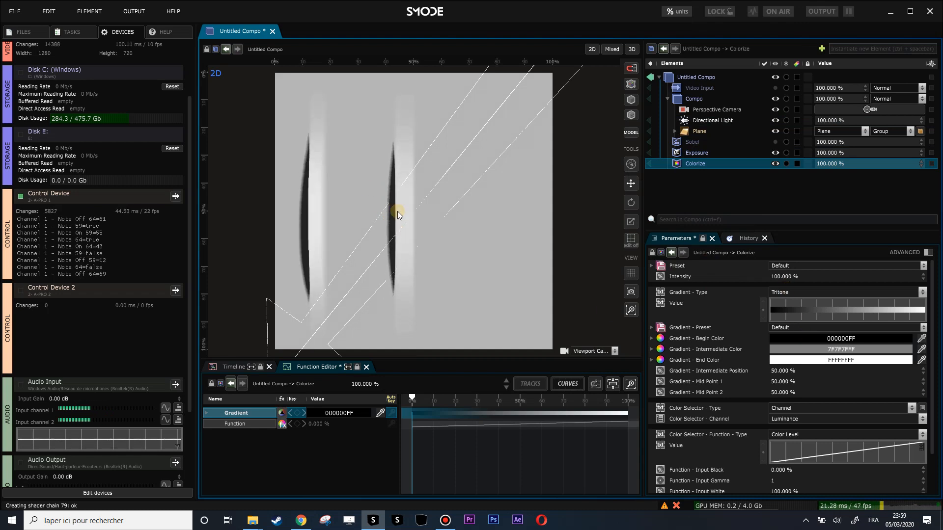
{"action": "left_click", "coordinate": [812, 338]}
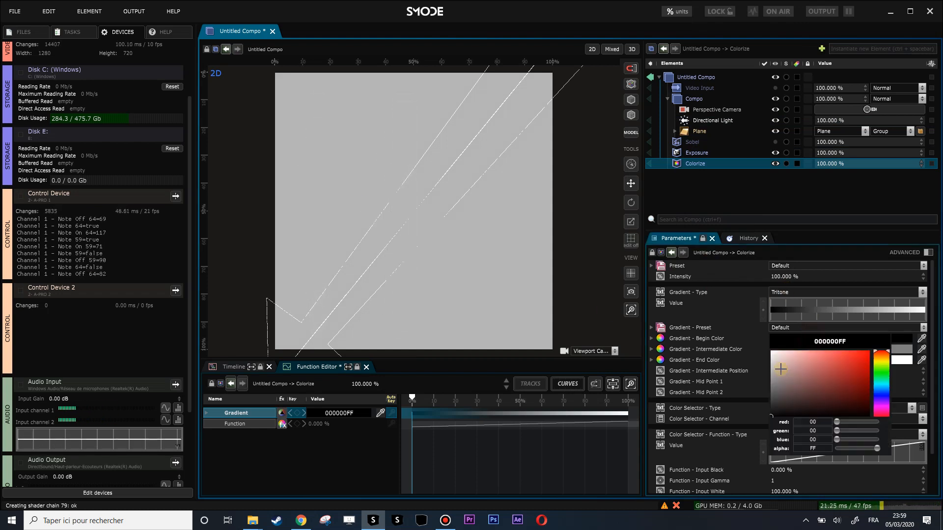
{"action": "mouse_move", "coordinate": [774, 388]}
{"action": "left_mouse_down"}
{"action": "mouse_move", "coordinate": [770, 364]}
{"action": "mouse_move", "coordinate": [770, 380]}
{"action": "left_mouse_up"}
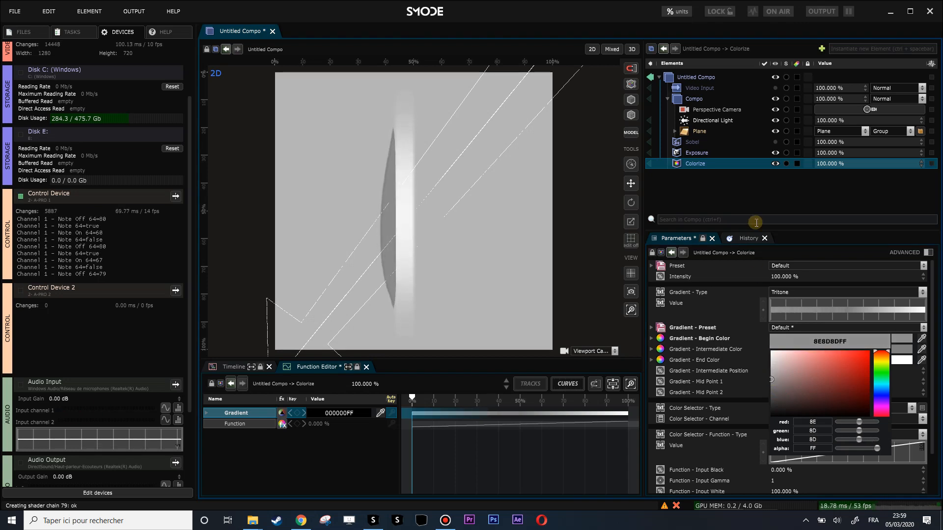
{"action": "left_click", "coordinate": [751, 187]}
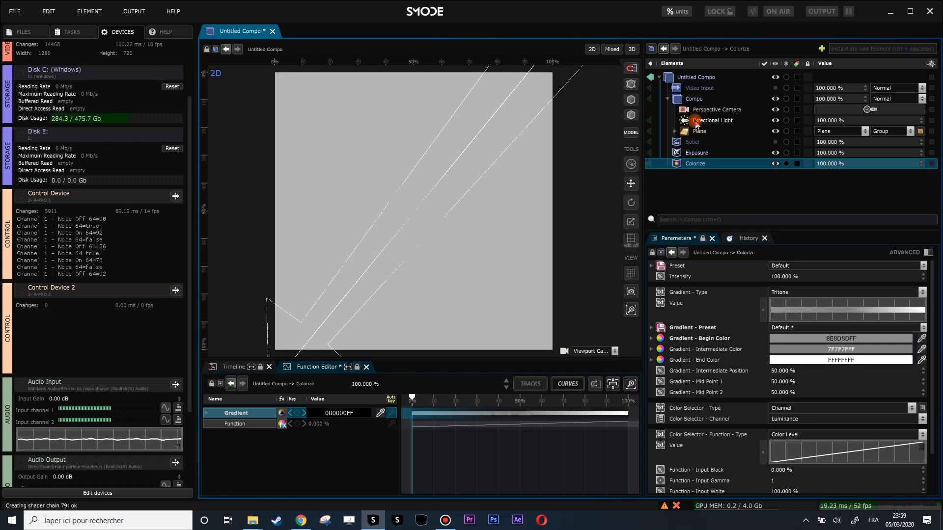
Deactivate Colorize and set the Directional Light's shadow intensity to 15.3 % with Exposure temporarily turned off, and reactivate Exposure.
{"action": "left_click", "coordinate": [696, 123]}
{"action": "left_click", "coordinate": [775, 164]}
{"action": "left_click", "coordinate": [775, 153]}
{"action": "left_click_drag", "start_coordinate": [784, 414], "coordinate": [732, 414]}
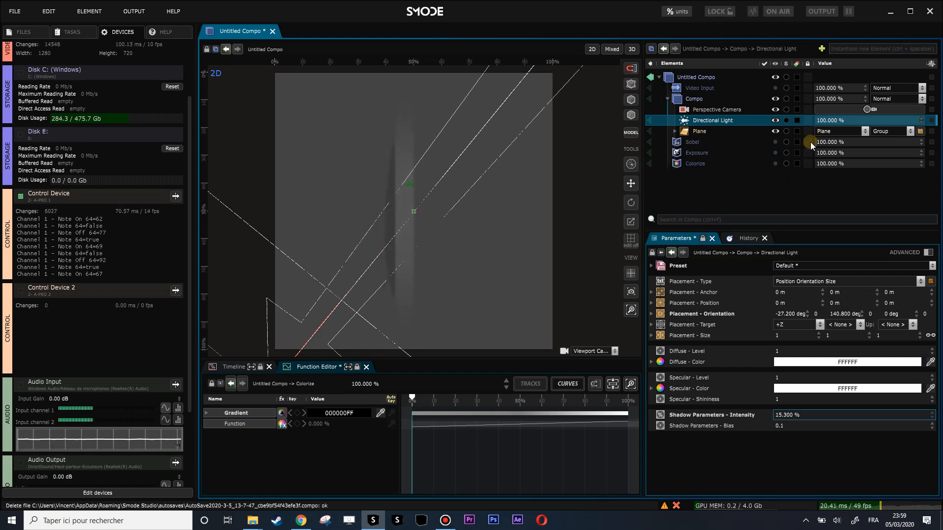
{"action": "left_click", "coordinate": [776, 150]}
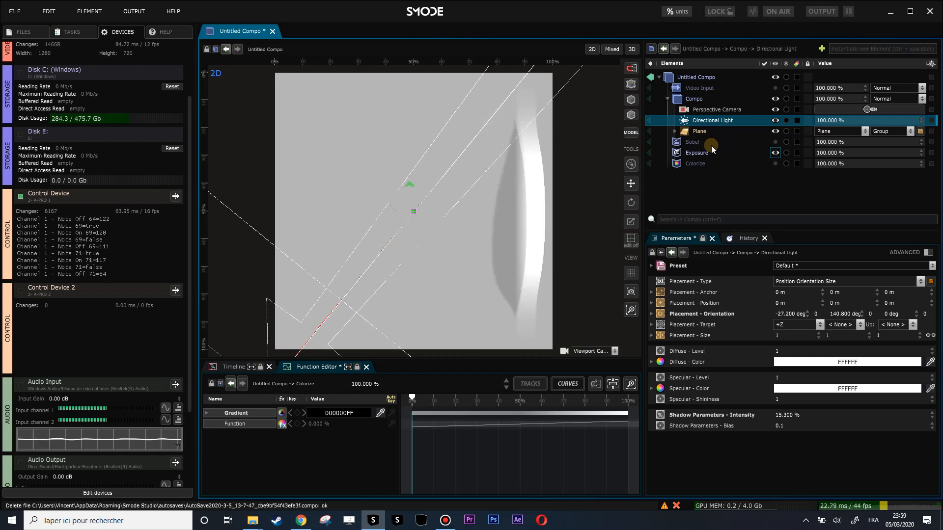
Review the Plane's 3D Transform with its MIDI Keyboard Function and texture mask, and collapse the nested Compo.
{"action": "left_click", "coordinate": [674, 131]}
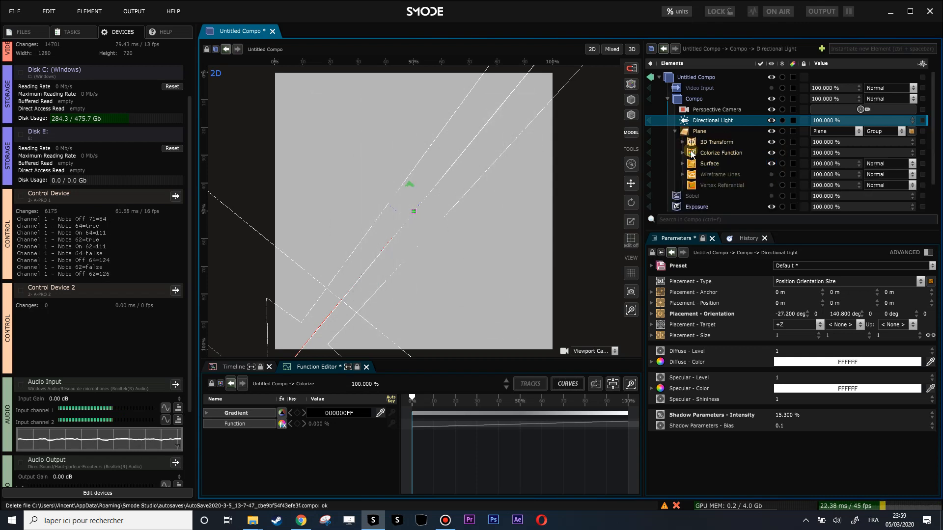
{"action": "left_click", "coordinate": [682, 142]}
{"action": "left_click", "coordinate": [694, 154]}
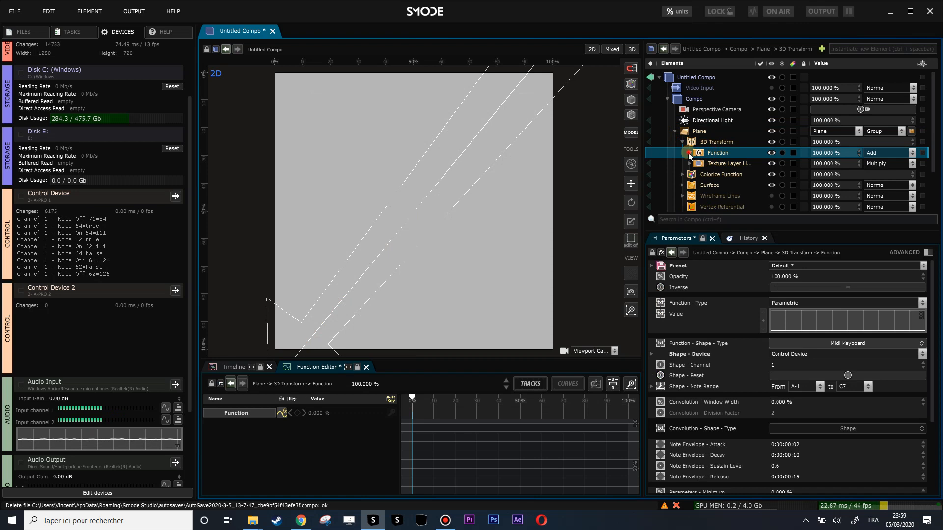
{"action": "left_click", "coordinate": [689, 153]}
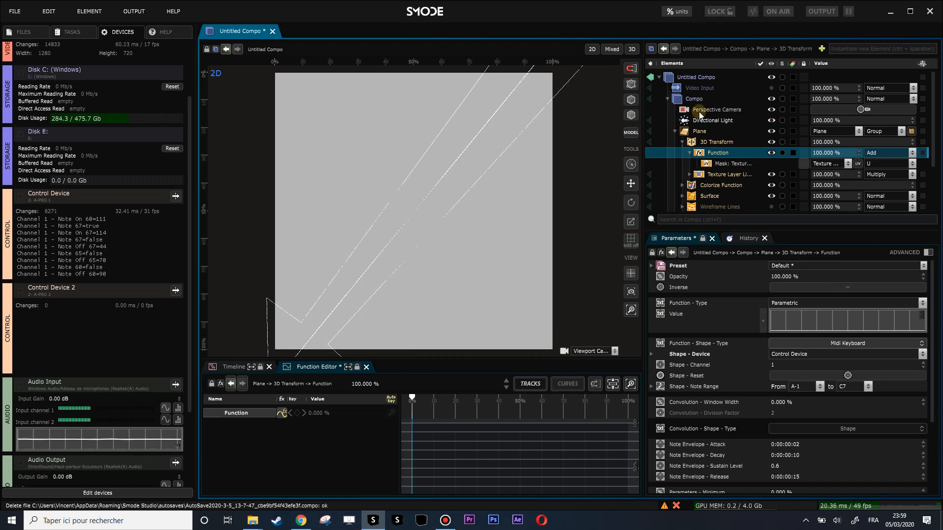
{"action": "left_click", "coordinate": [670, 100]}
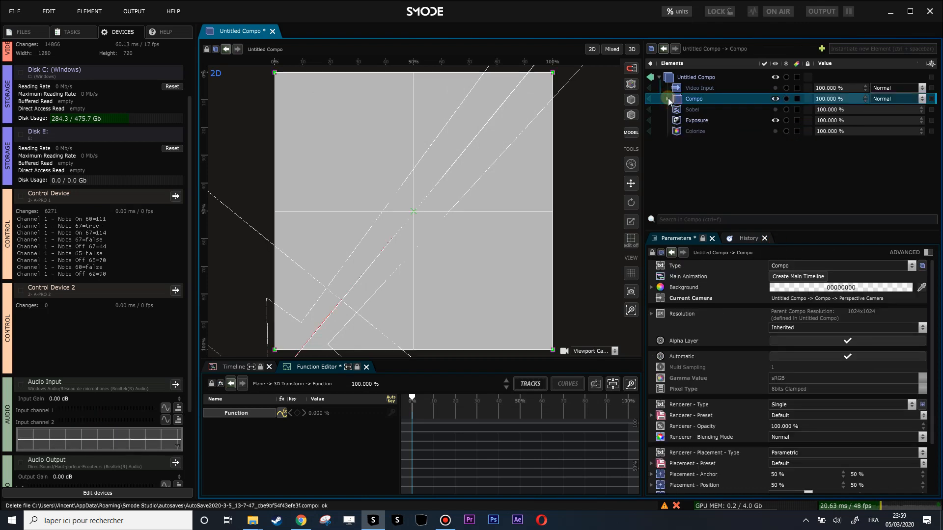
Save the composition as "Midi keyboard function" in the SmodeTrainingMedias folder.
{"action": "key", "text": "ctrl+s"}
{"action": "left_click", "coordinate": [337, 239]}
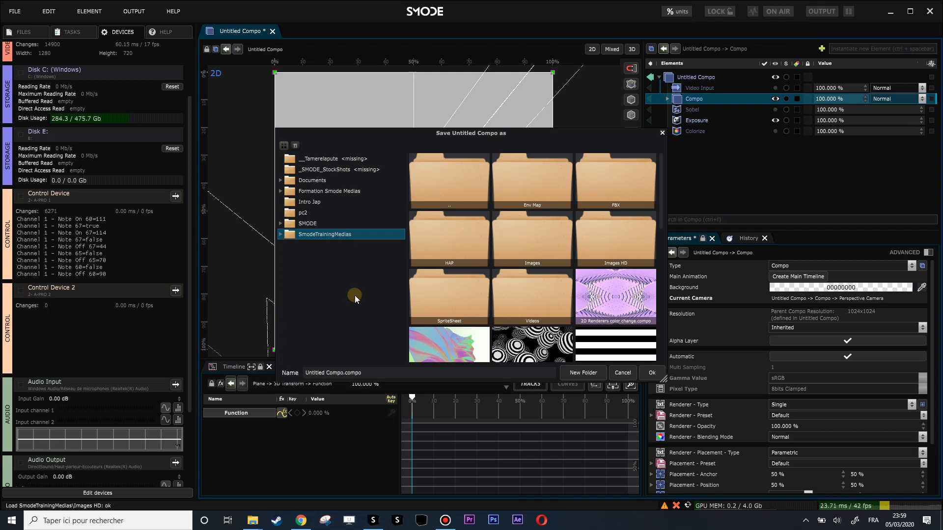
{"action": "left_click", "coordinate": [368, 375]}
{"action": "type", "text": "Midi keyboar"}
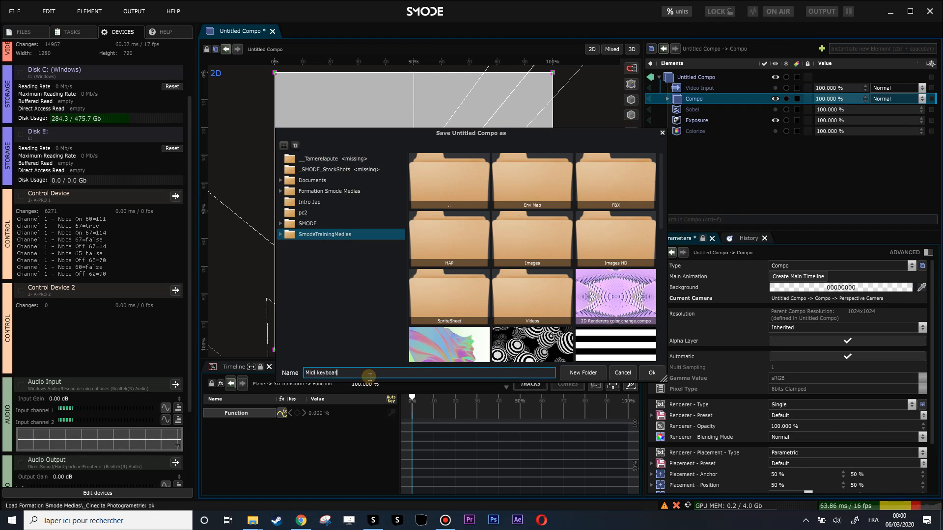
{"action": "type", "text": "d function"}
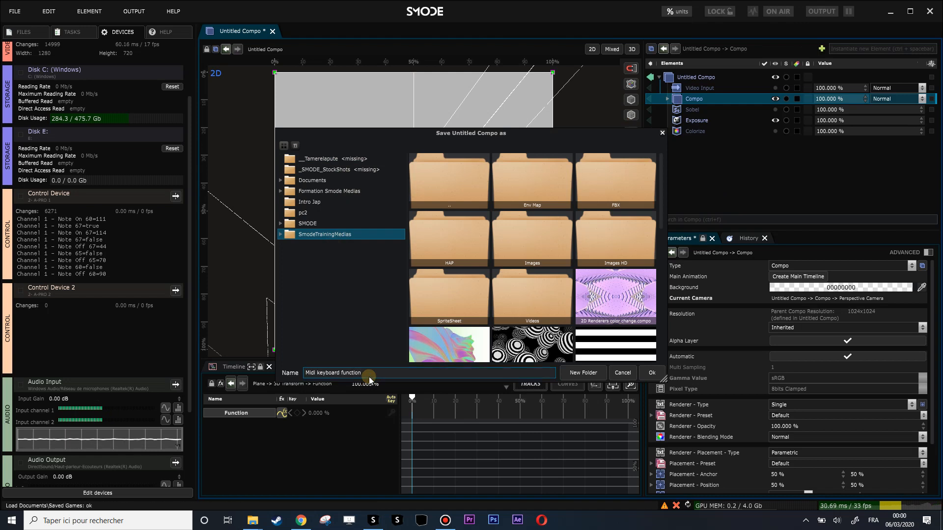
{"action": "key", "text": "Return"}
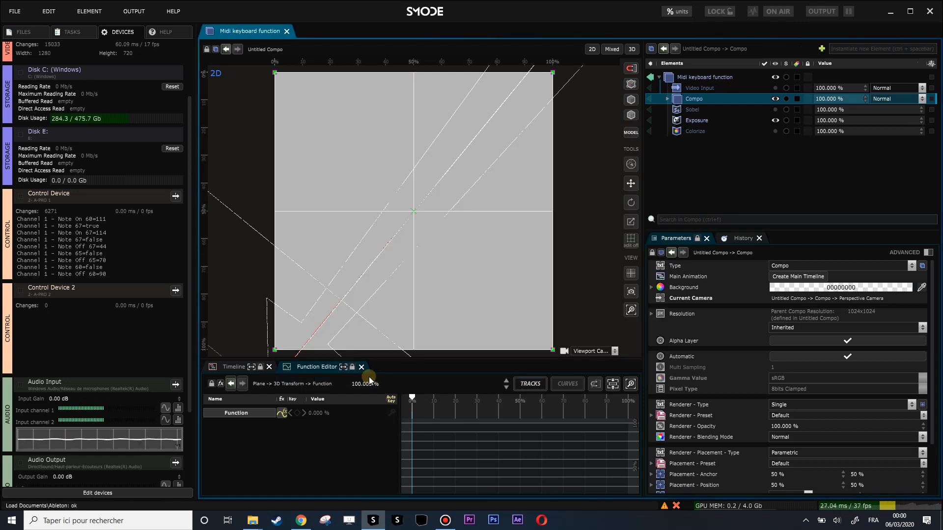